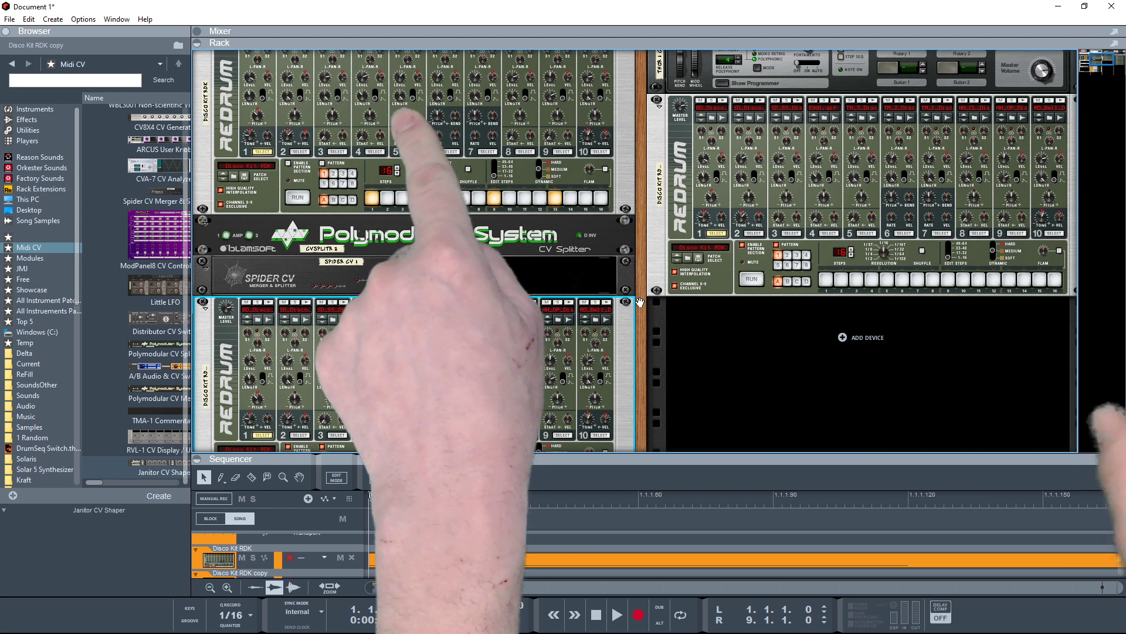
Inspect the gate cabling between the Redrums and CV splitters, and the mix channels and audio track devices below them
key(Tab)
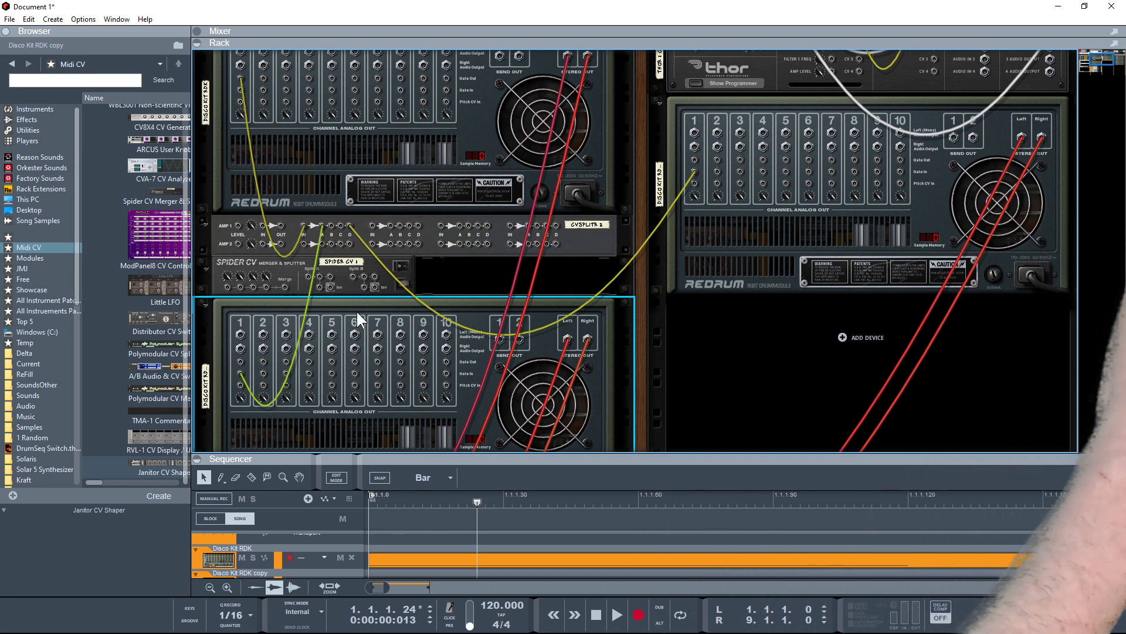
key(Tab)
scroll(347, 285, down, 5)
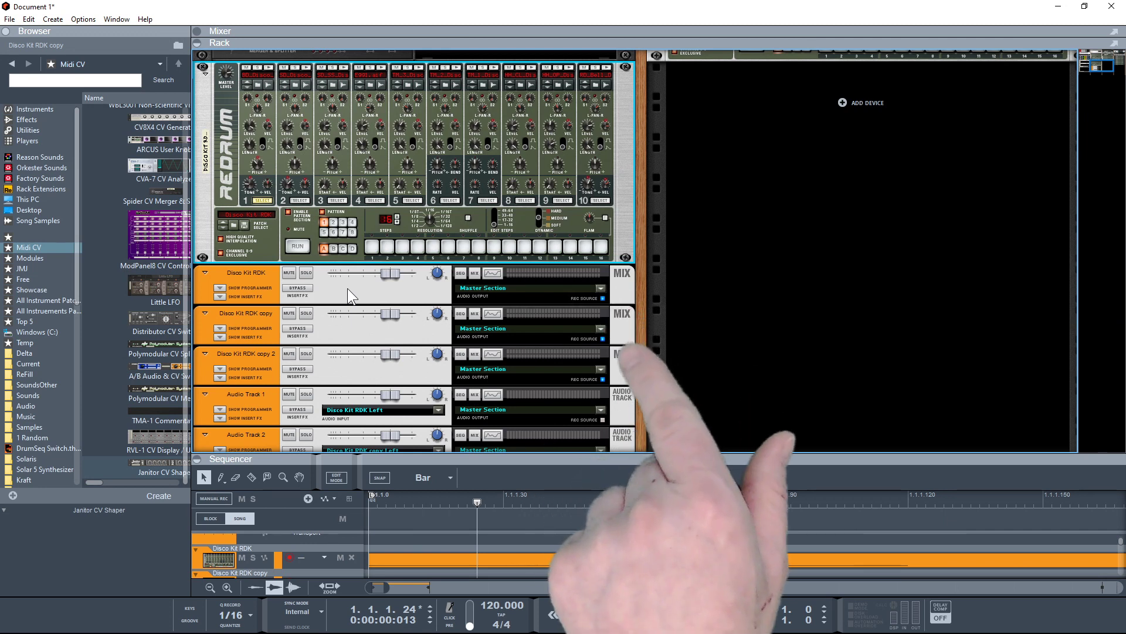
scroll(347, 287, down, 3)
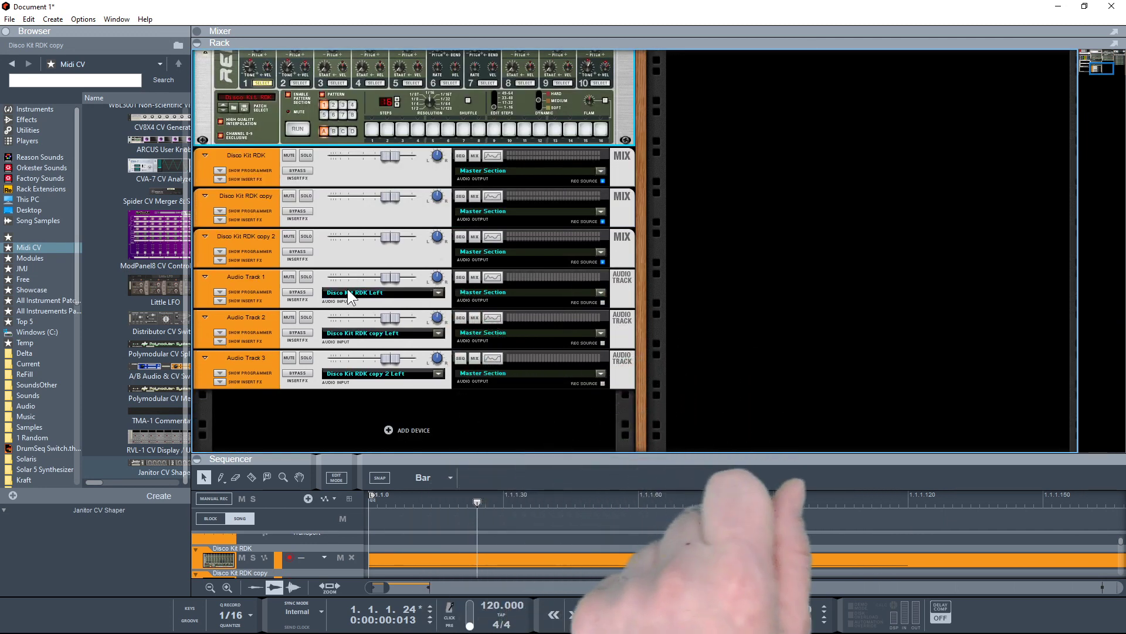
scroll(348, 287, up, 5)
scroll(347, 287, up, 4)
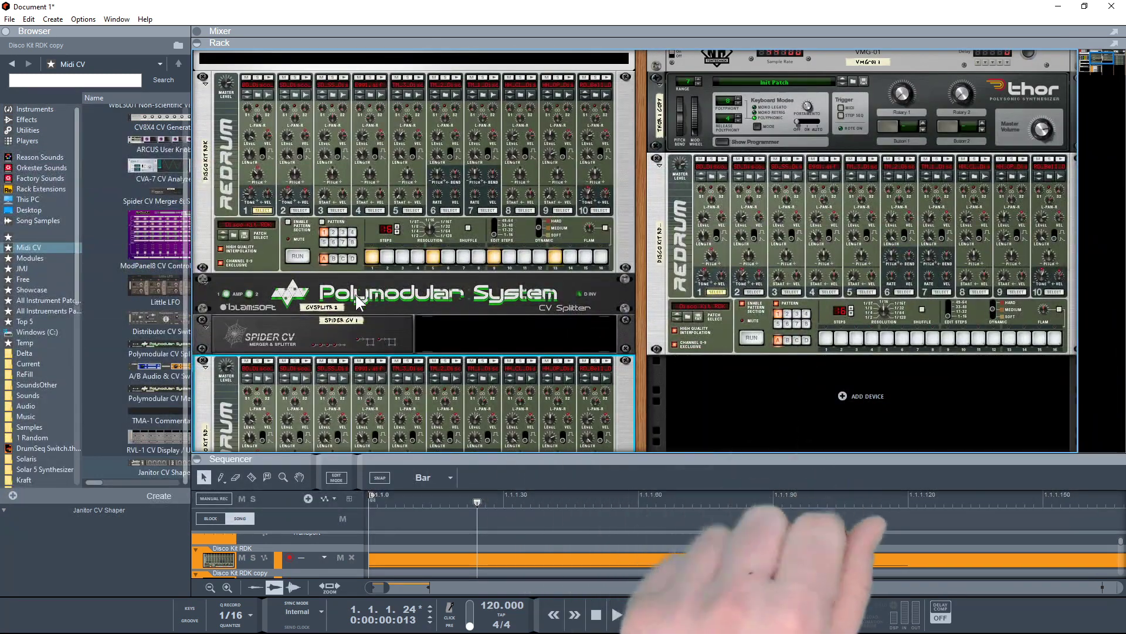
Record the three Redrum outputs onto Audio Tracks 1, 2 and 3 from the start of the song
drag(587, 458, 590, 255)
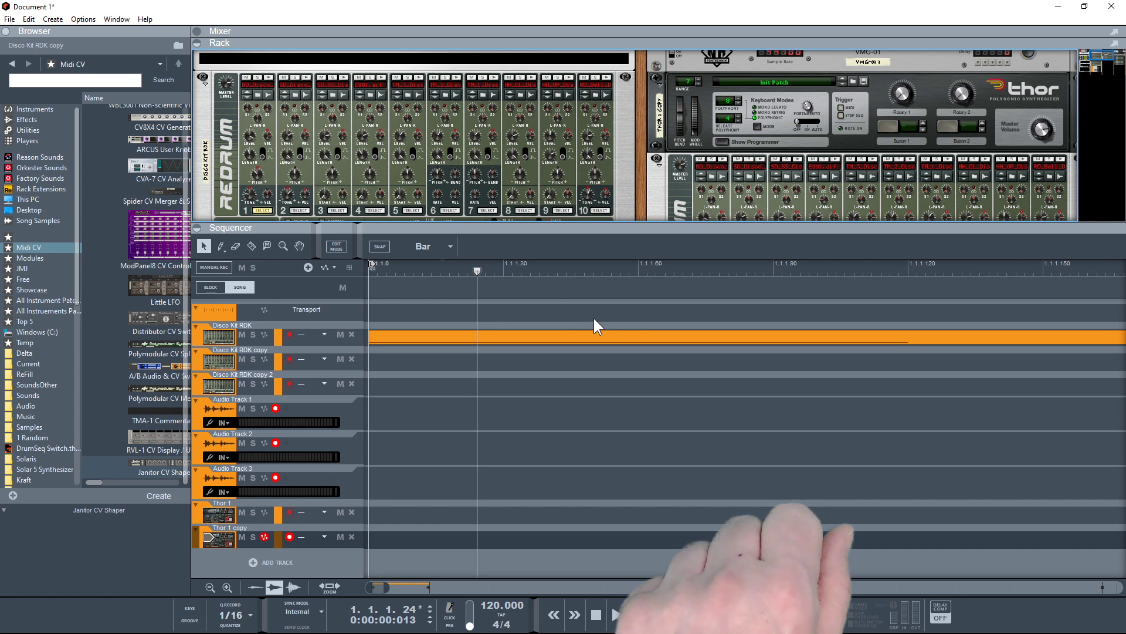
key(KP_0)
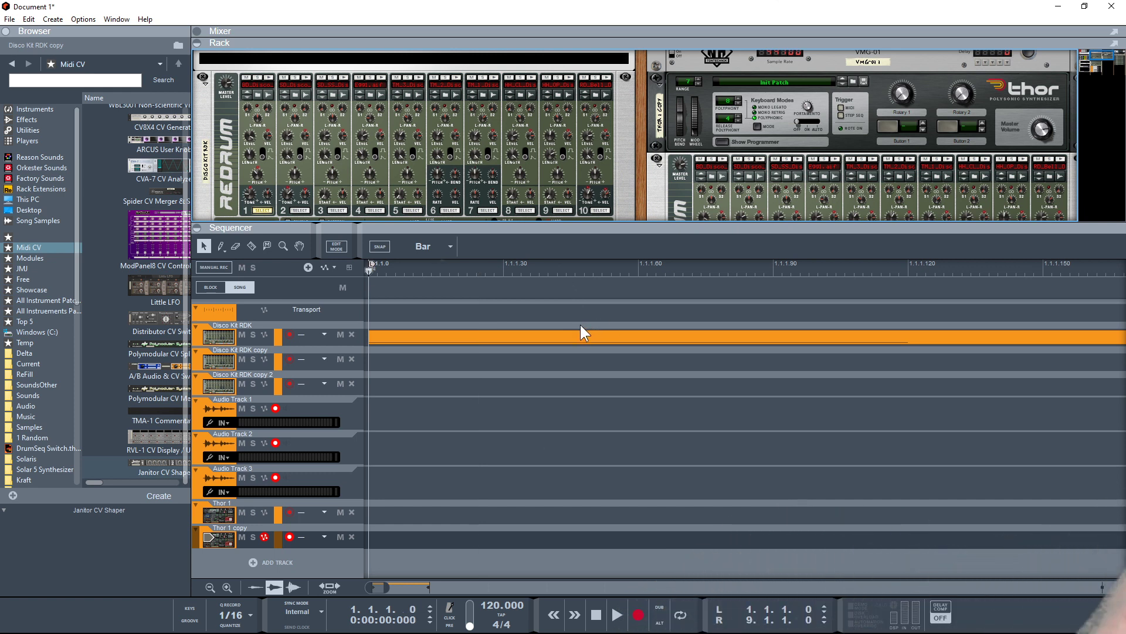
key(KP_Multiply)
key(KP_0)
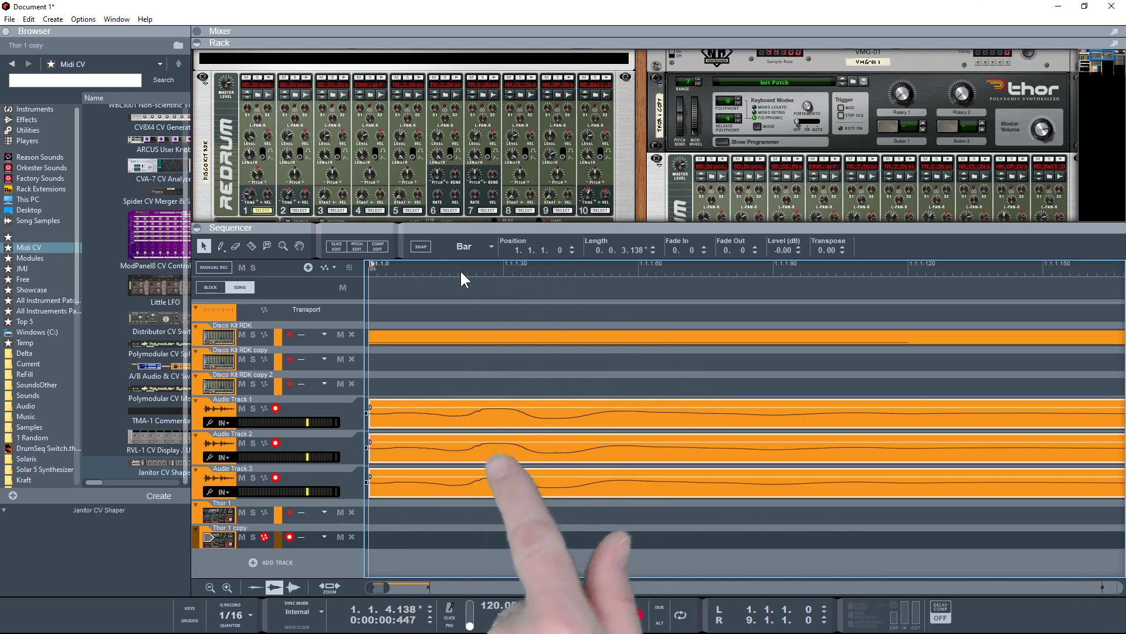
Align the playhead with the drum hit's onset at 1.1.1.23 to compare timing across the three audio clips
click(467, 273)
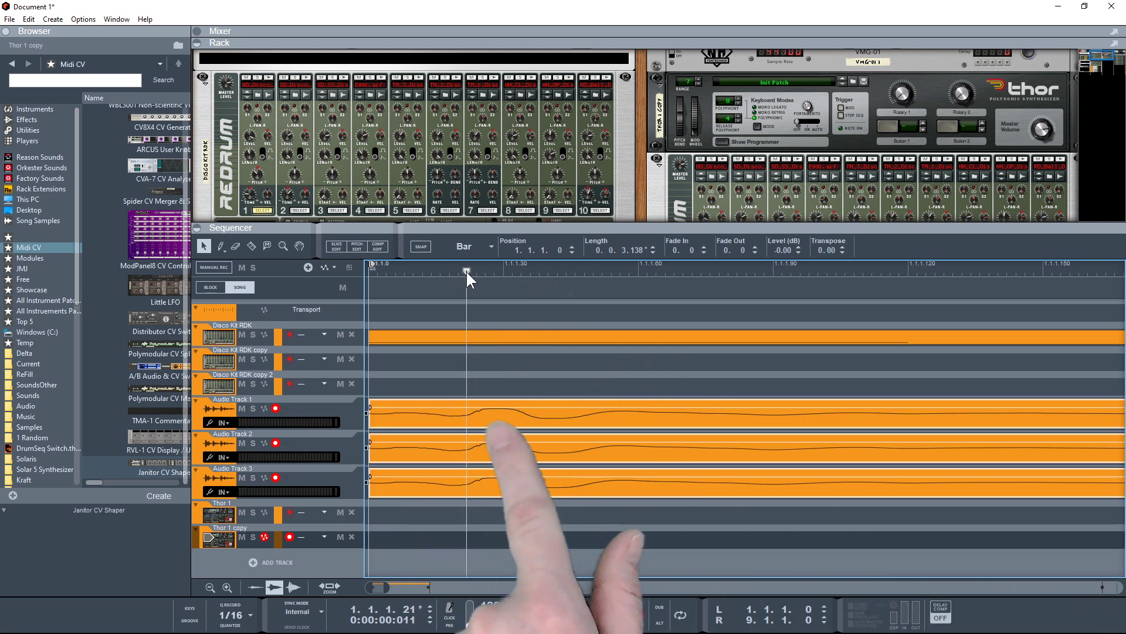
drag(474, 278, 473, 278)
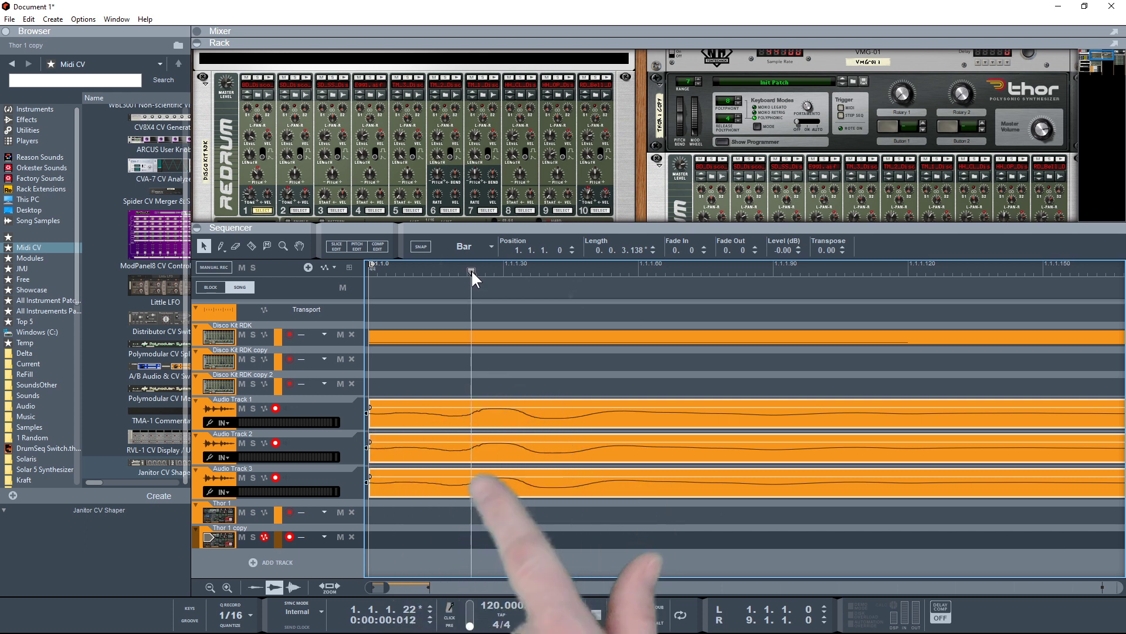
drag(471, 273, 476, 274)
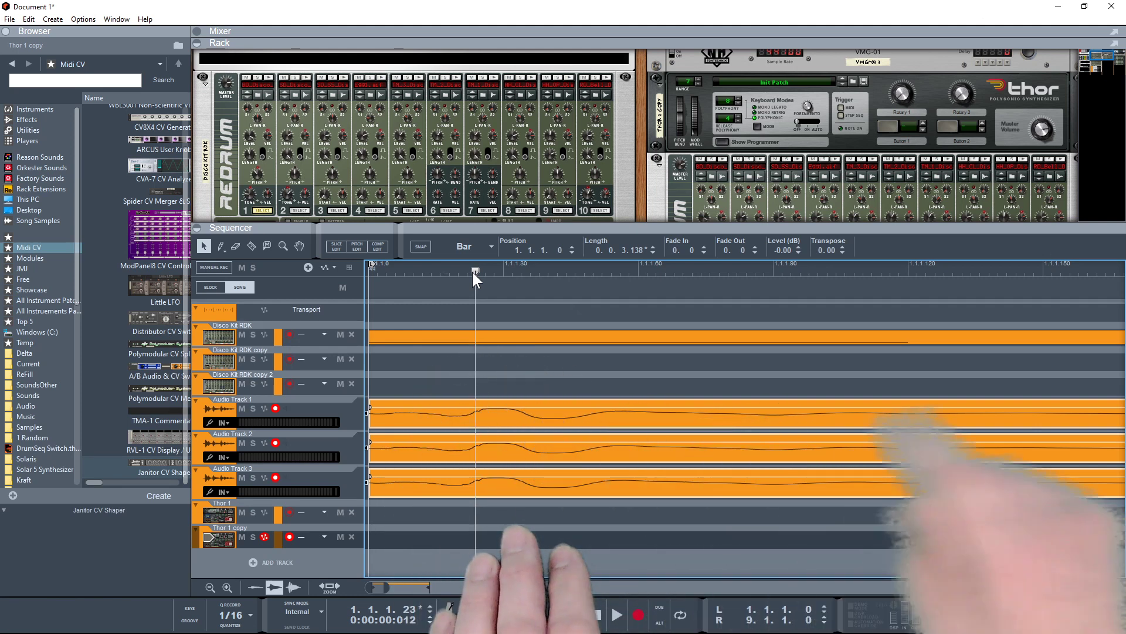
Chain output D of the CV Splitter's first split section into its second section, which feeds the third Redrum's gate
key(Tab)
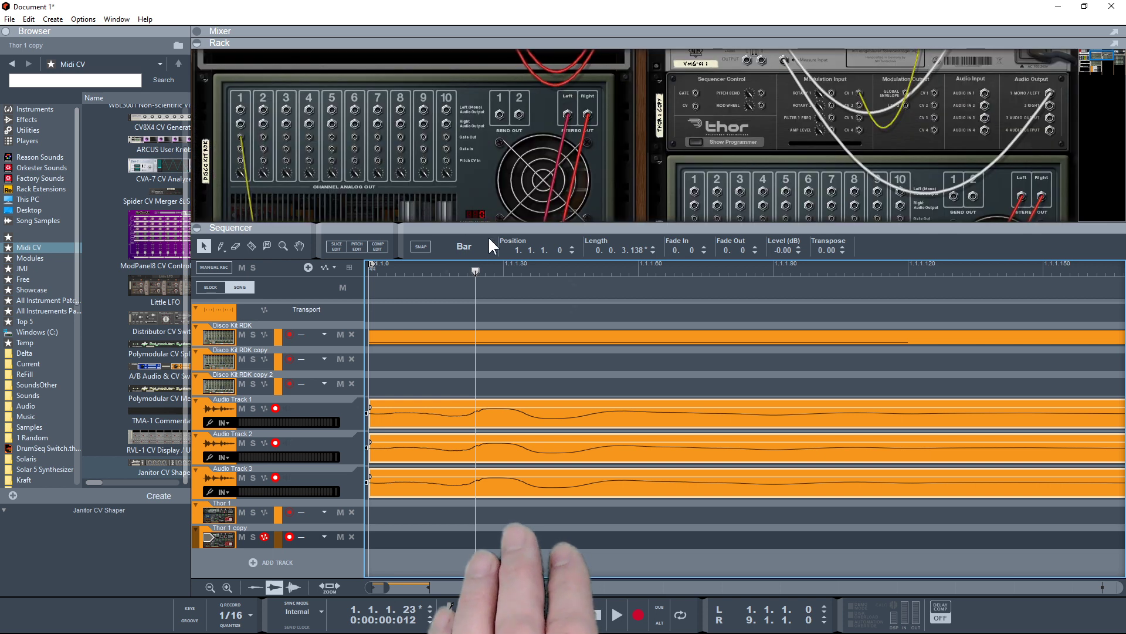
drag(489, 226, 462, 392)
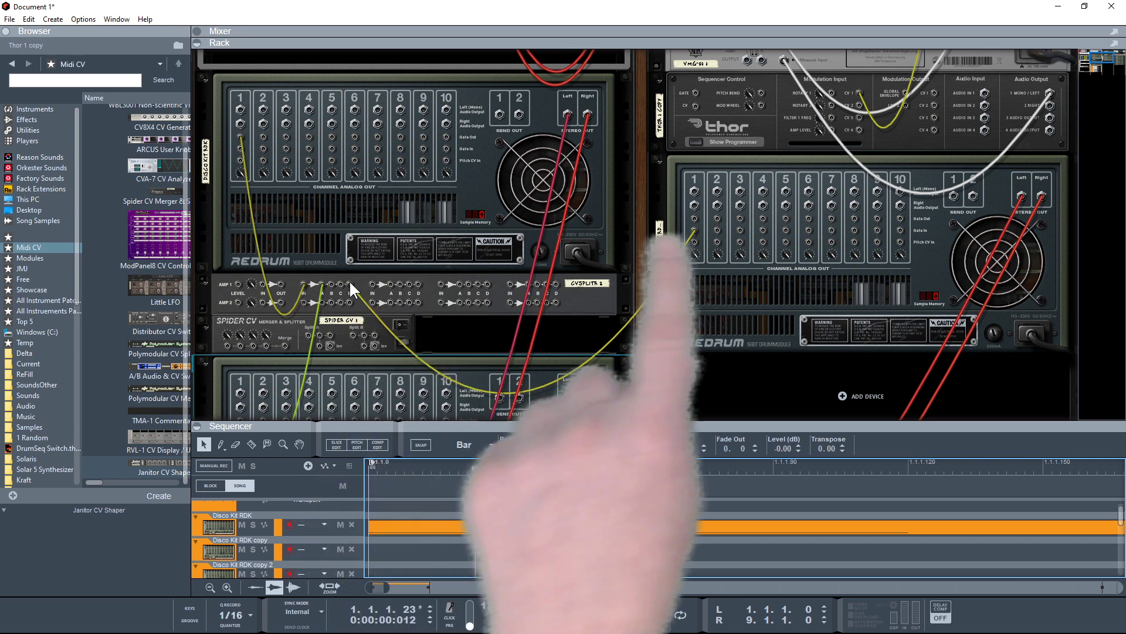
drag(348, 281, 371, 285)
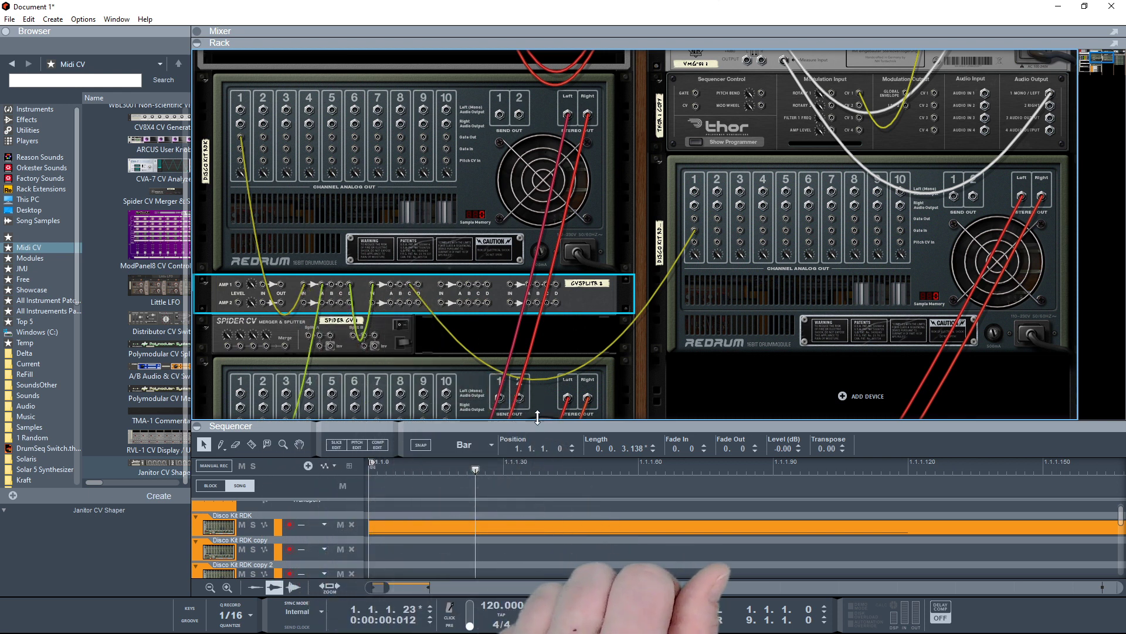
Replace the clips on Audio Tracks 1 to 3 with a fresh recording from the start of the song
drag(536, 417, 537, 298)
drag(491, 444, 558, 551)
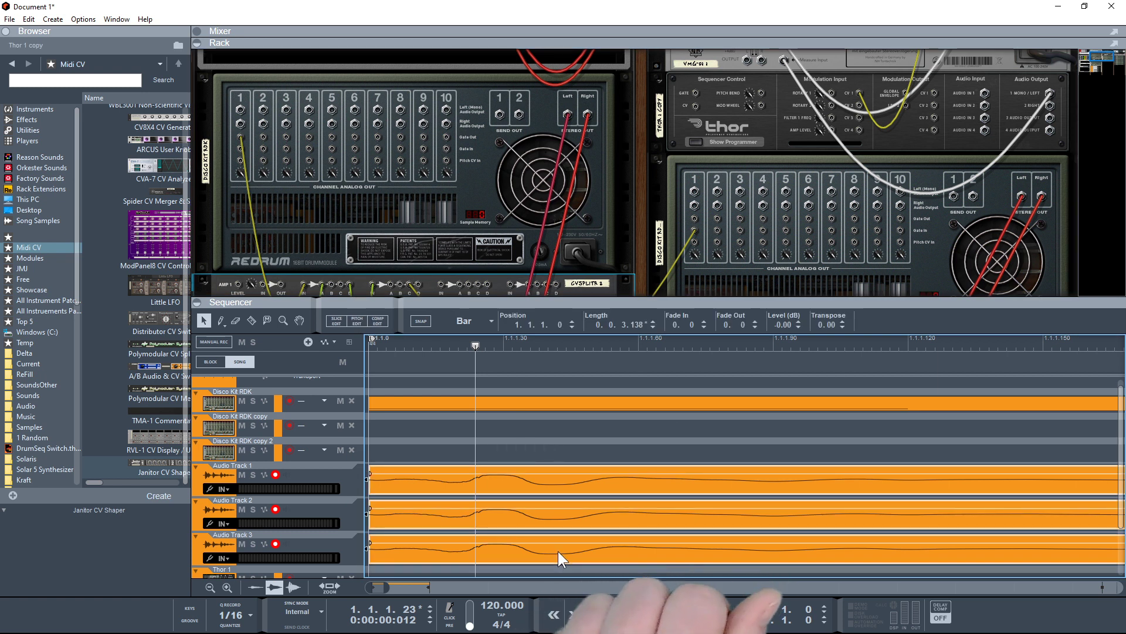
key(Delete)
key(Home)
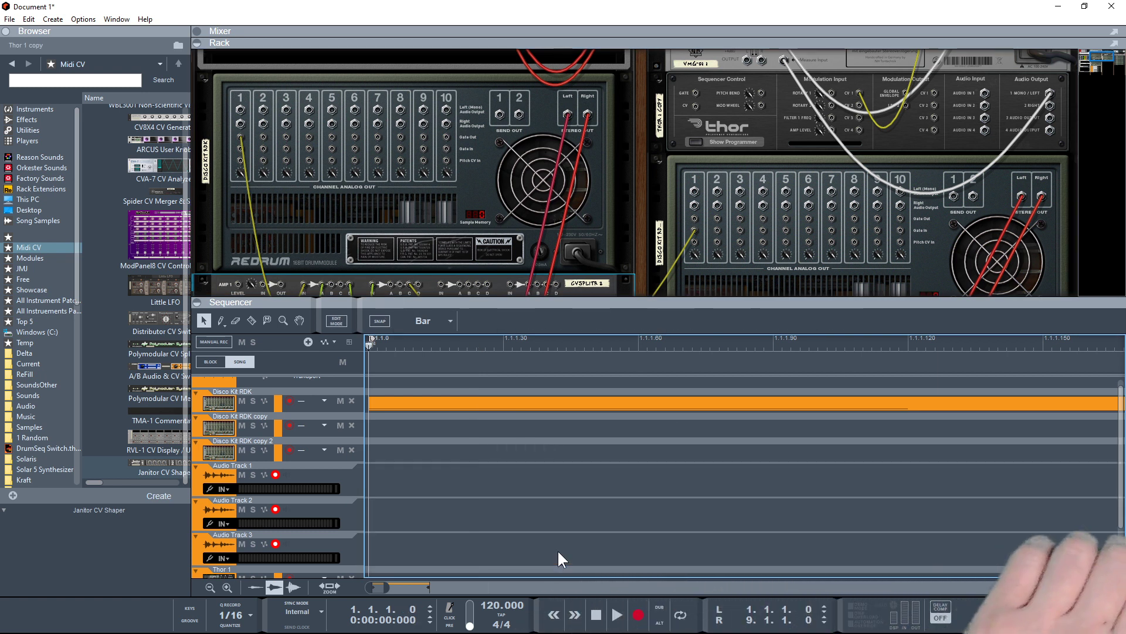
key(ctrl+Return)
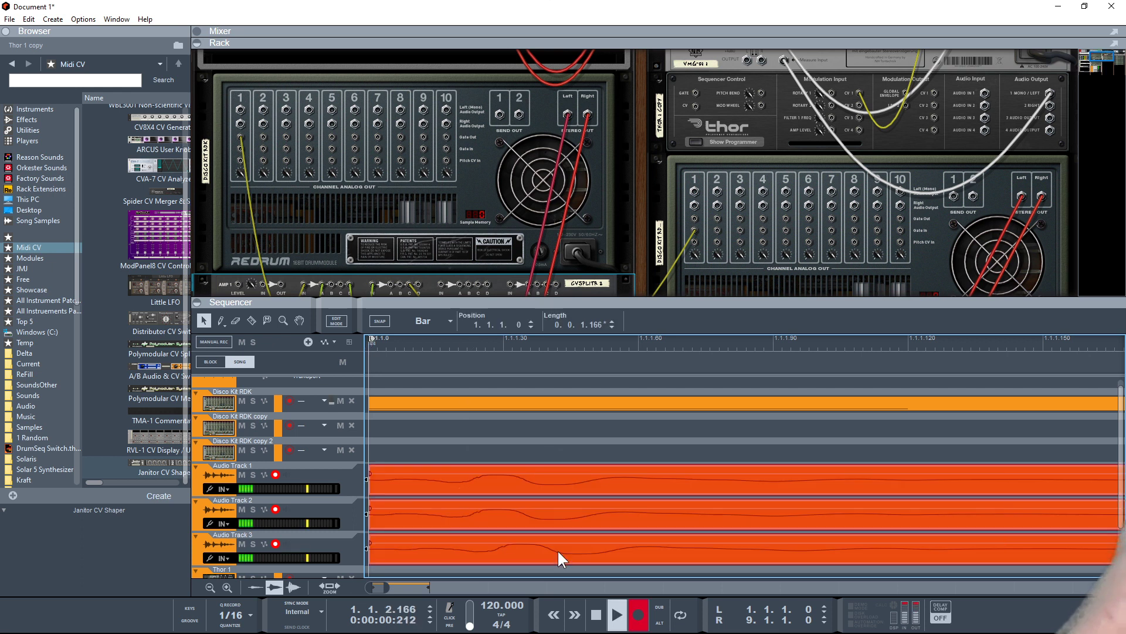
key(space)
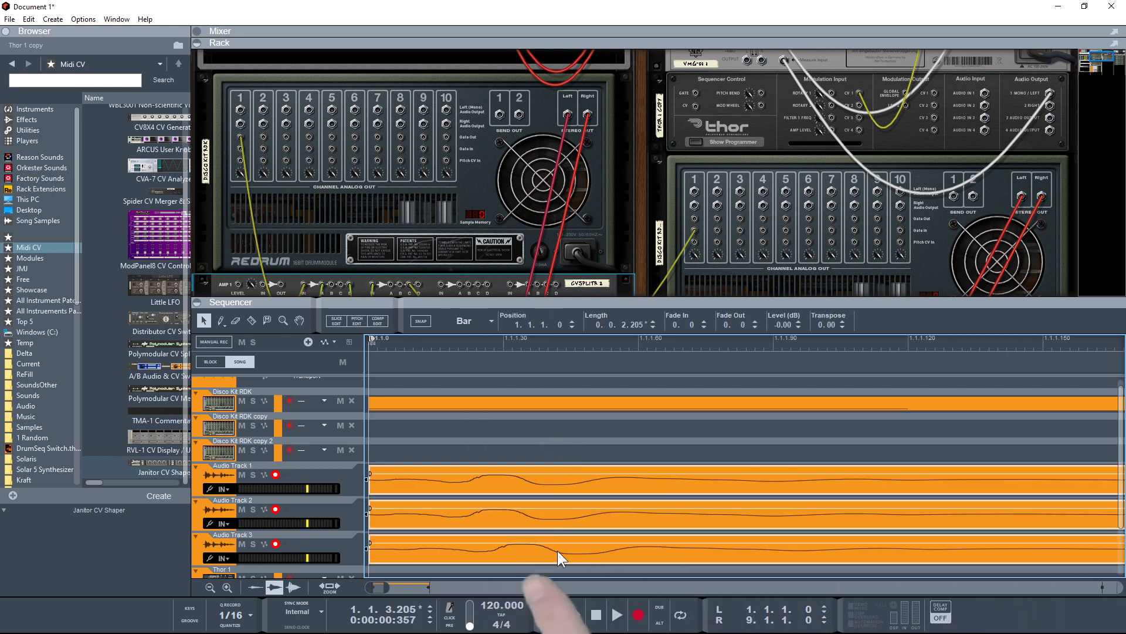
Compare the hit onsets on the three audio tracks against the playhead at 1.1.1.23, and review the splitter cabling
drag(463, 345, 474, 346)
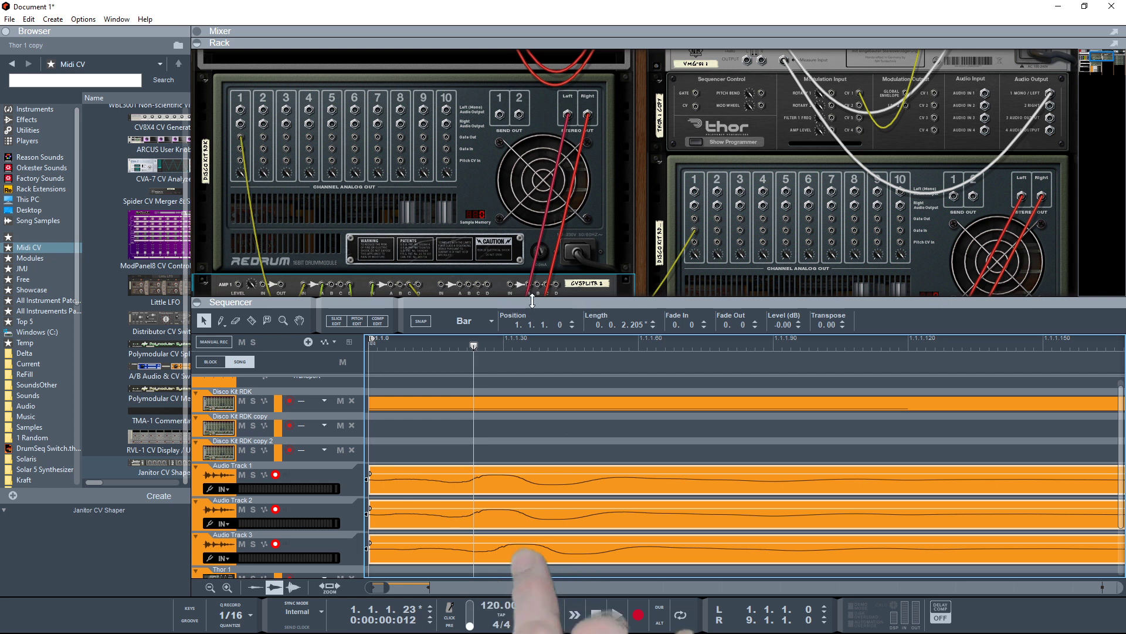
drag(532, 300, 535, 507)
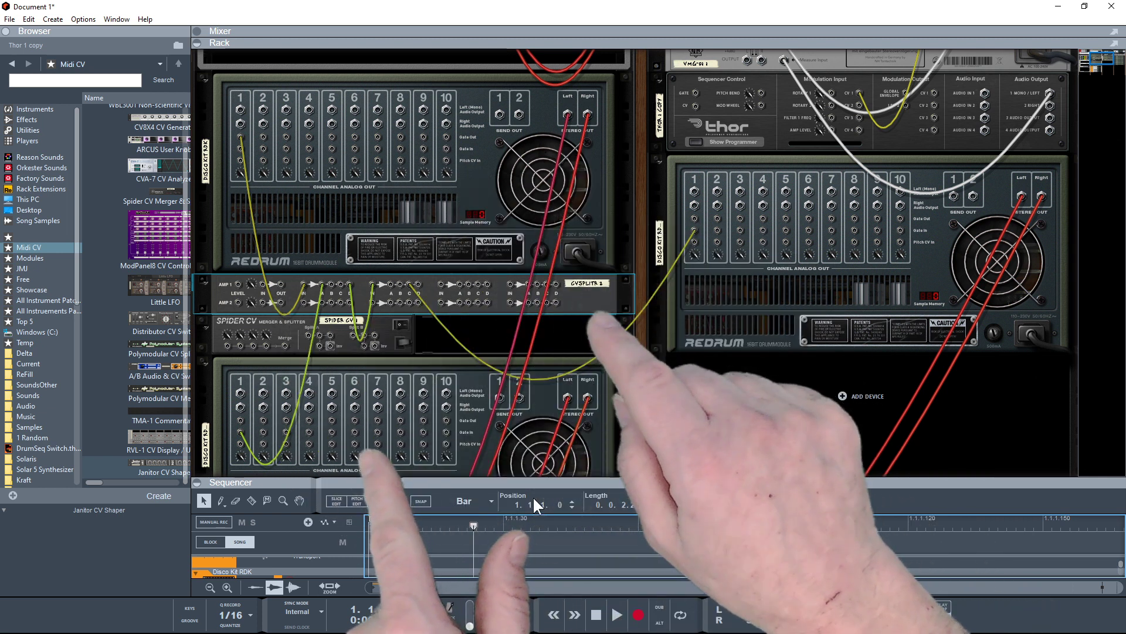
click(500, 516)
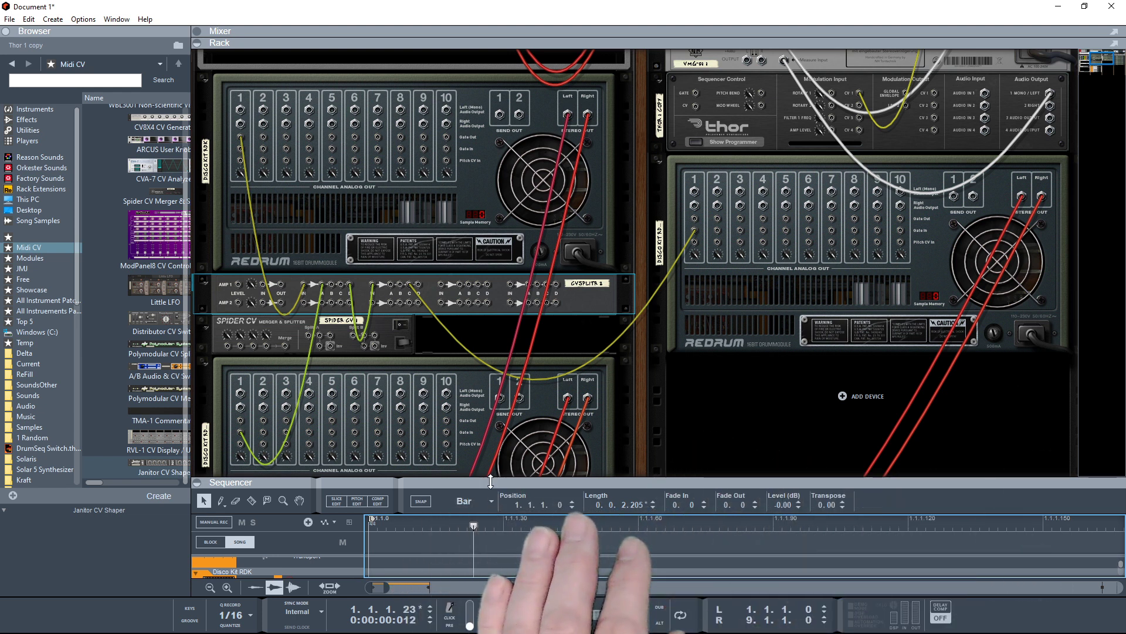
drag(490, 481, 490, 449)
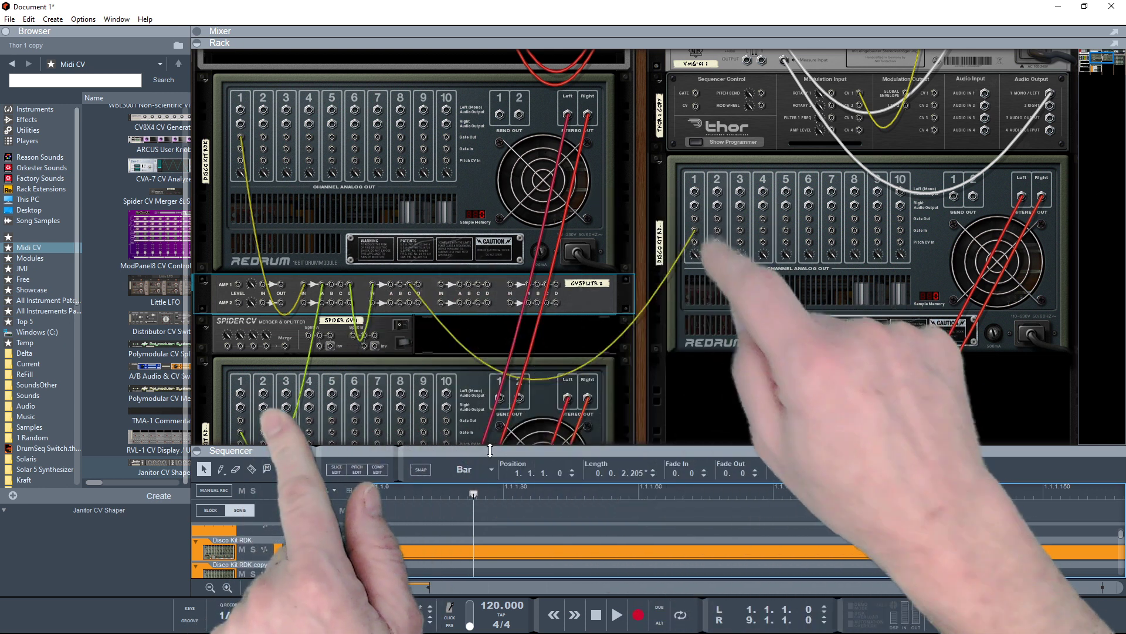
drag(506, 453, 510, 254)
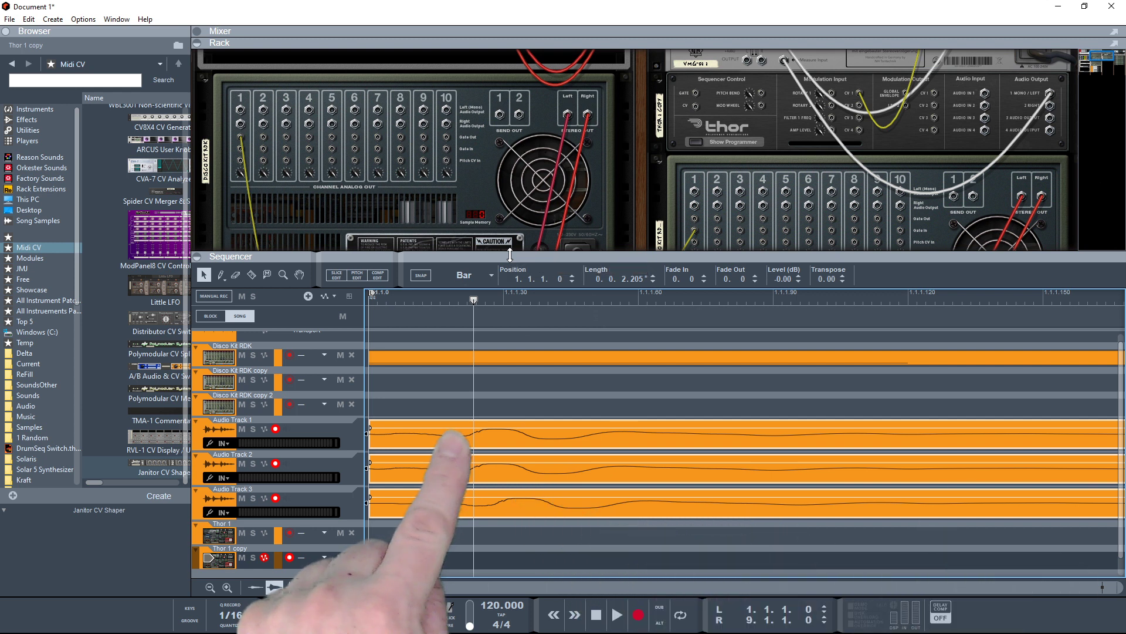
Daisy-chain the gate signal through the CV Splitter's third and fourth split sections before it reaches the third Redrum
drag(509, 255, 518, 473)
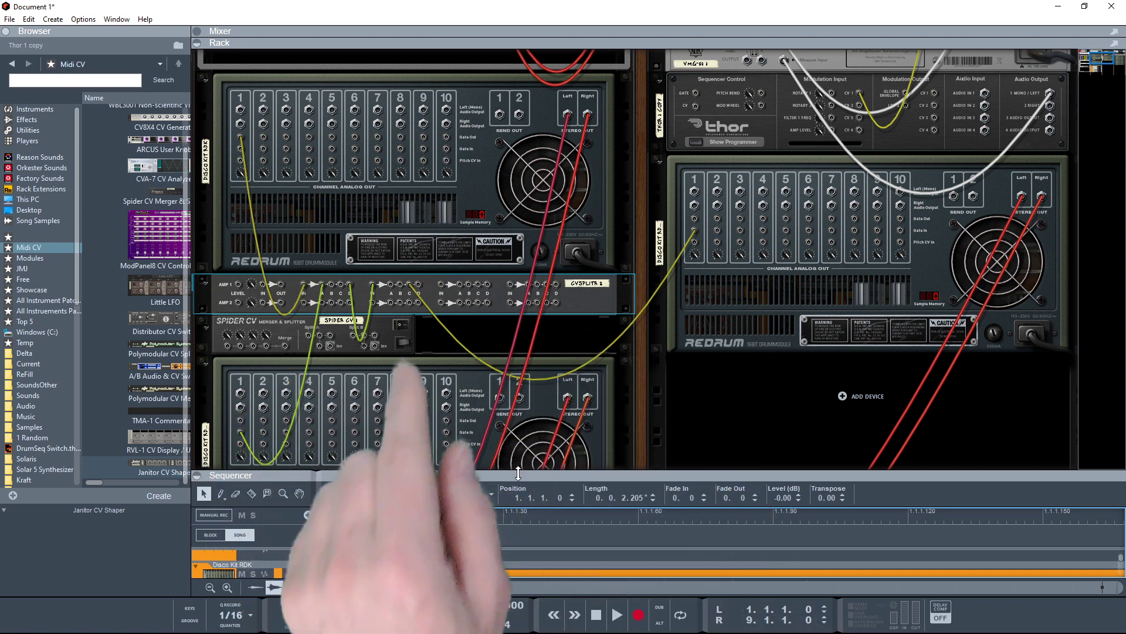
drag(406, 281, 557, 284)
drag(416, 284, 442, 285)
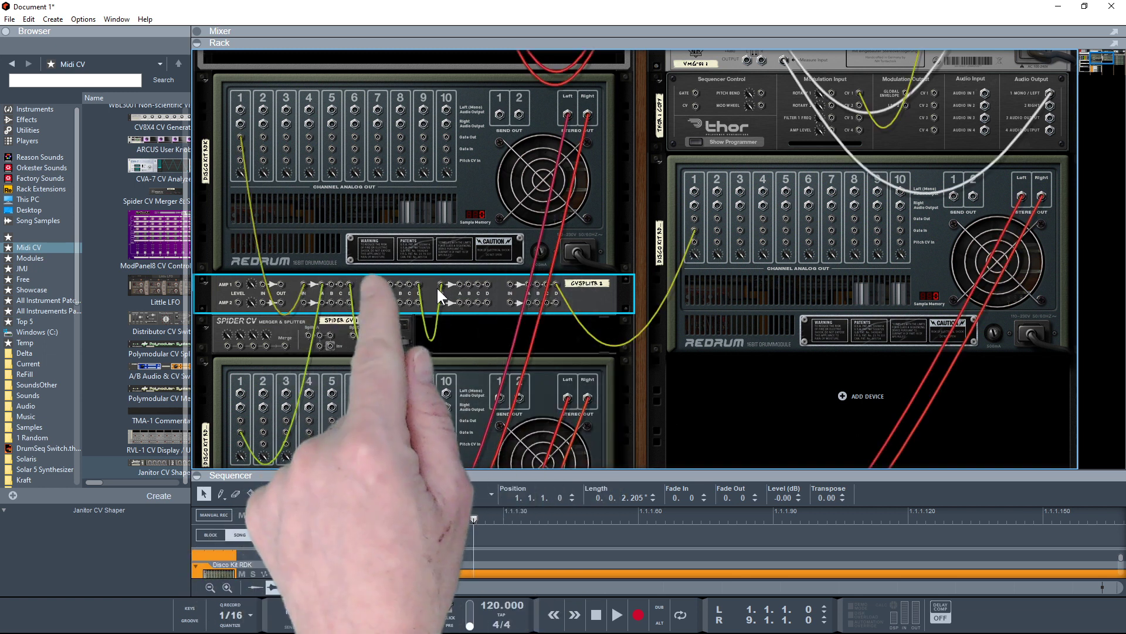
drag(488, 283, 511, 283)
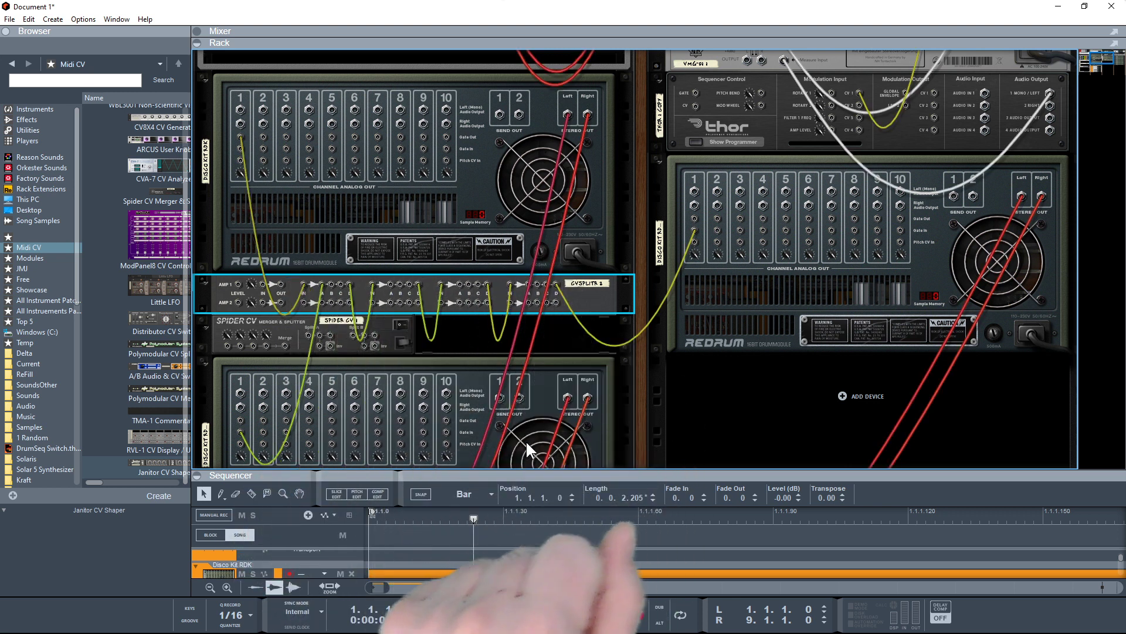
Re-record Audio Tracks 1 to 3 from the song start in place of the old clips, and put the playhead at 1.1.1.23
drag(532, 474, 532, 196)
drag(494, 350, 572, 480)
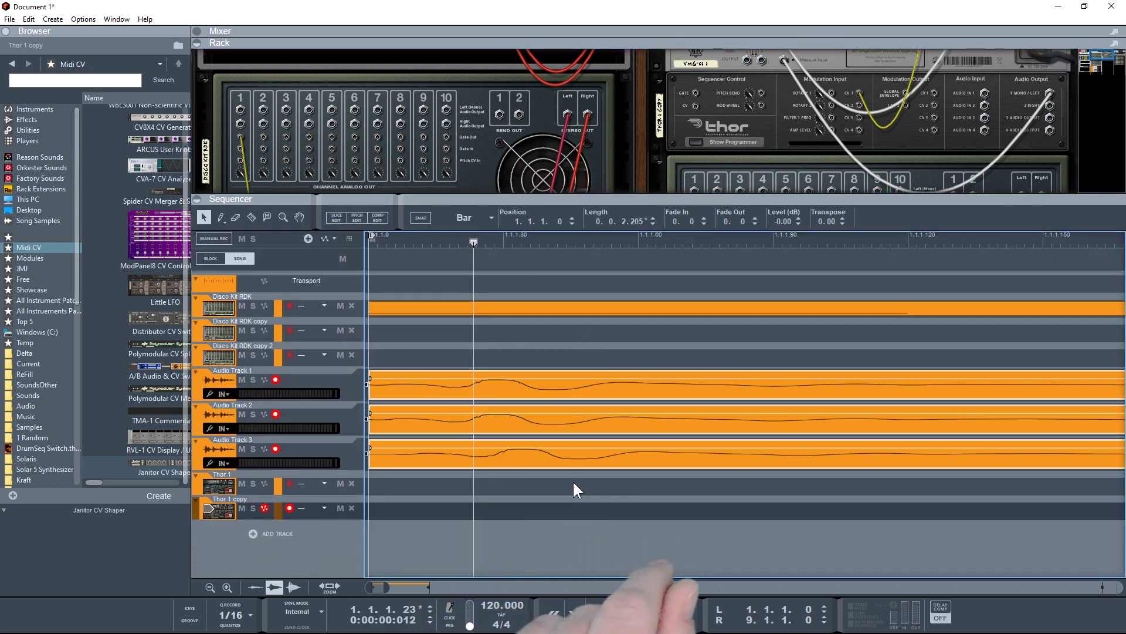
key(Delete)
key(KP_0)
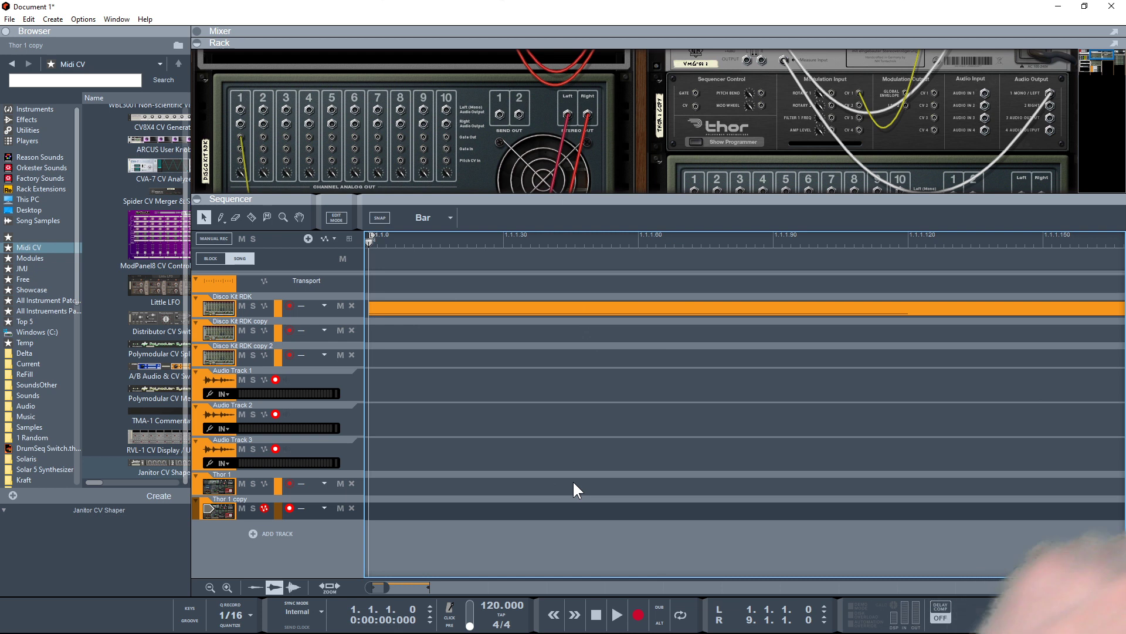
key(KP_Multiply)
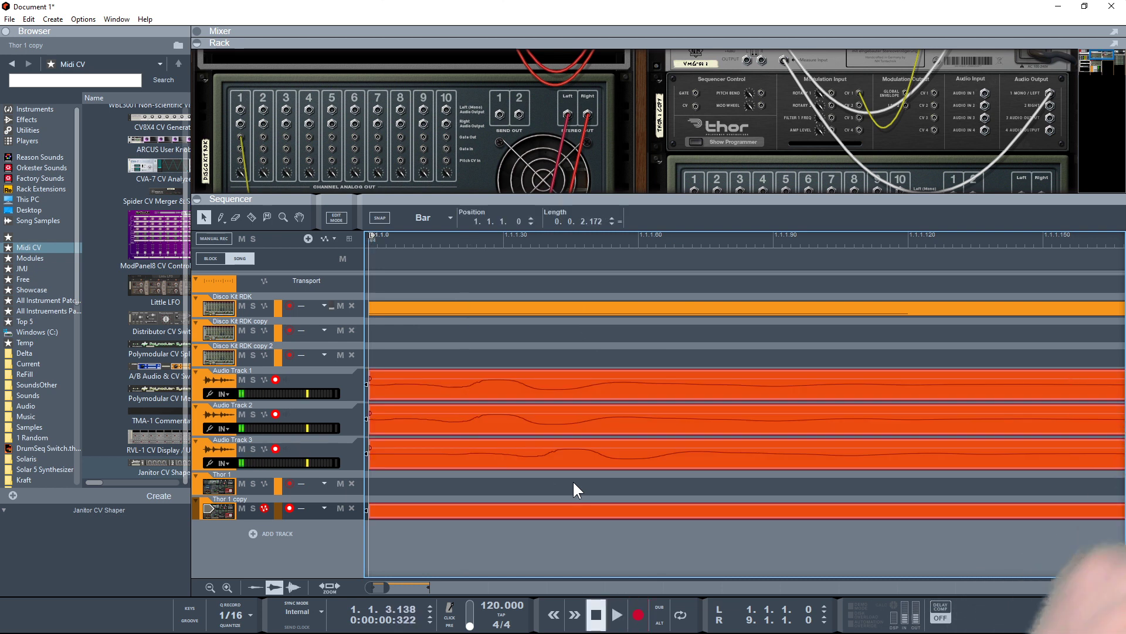
key(KP_0)
click(476, 242)
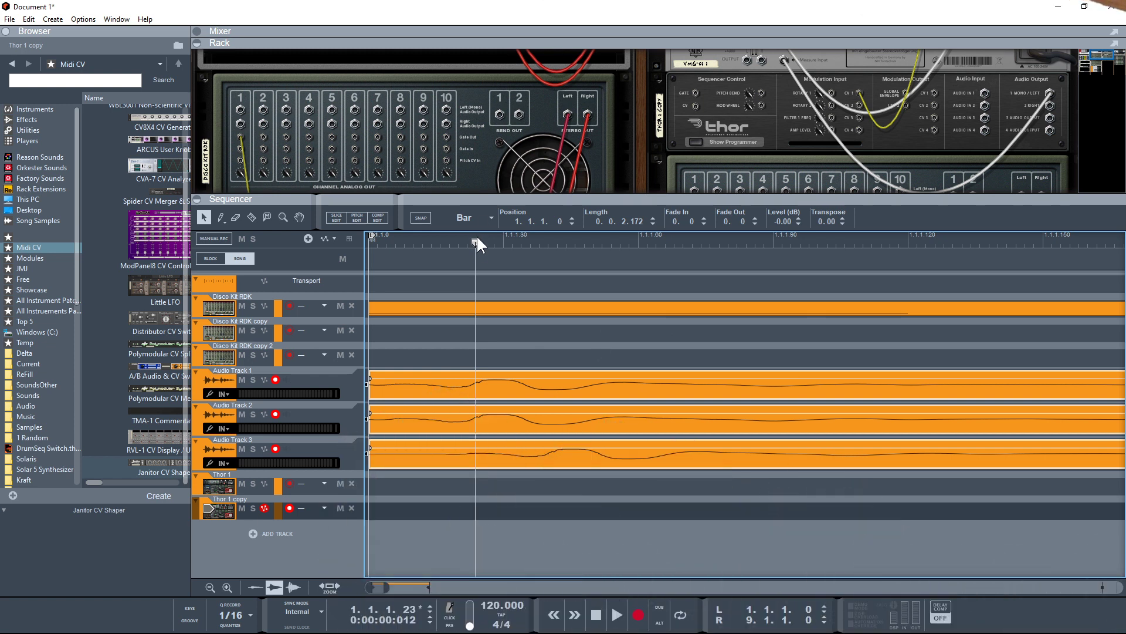
Examine the CV Splitter's chained cables and the long stack of chained splitters in the adjacent rack column, then return to the recorded clips
drag(478, 208, 473, 466)
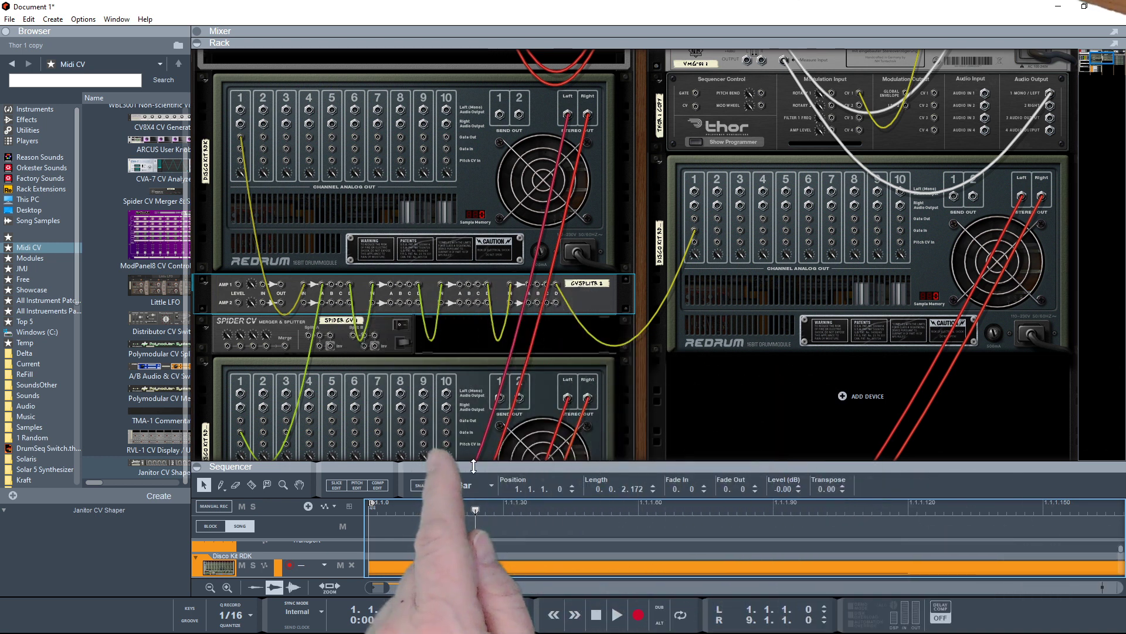
click(372, 283)
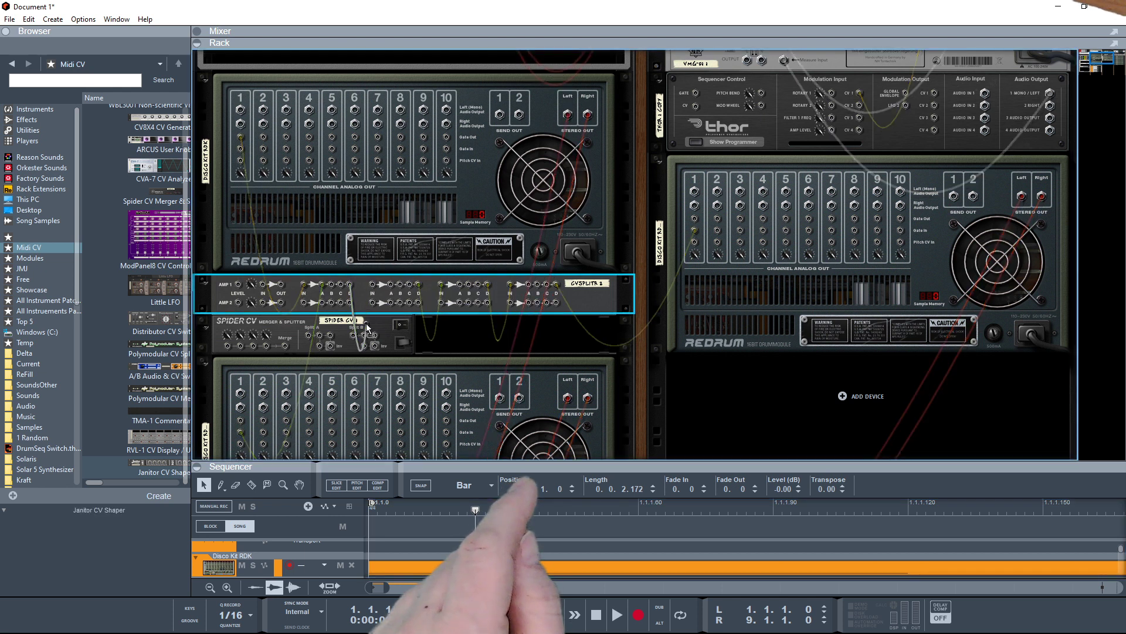
mouse_move(393, 308)
mouse_down()
mouse_move(795, 320)
mouse_move(951, 258)
mouse_move(1099, 258)
mouse_move(915, 211)
mouse_move(872, 169)
mouse_up()
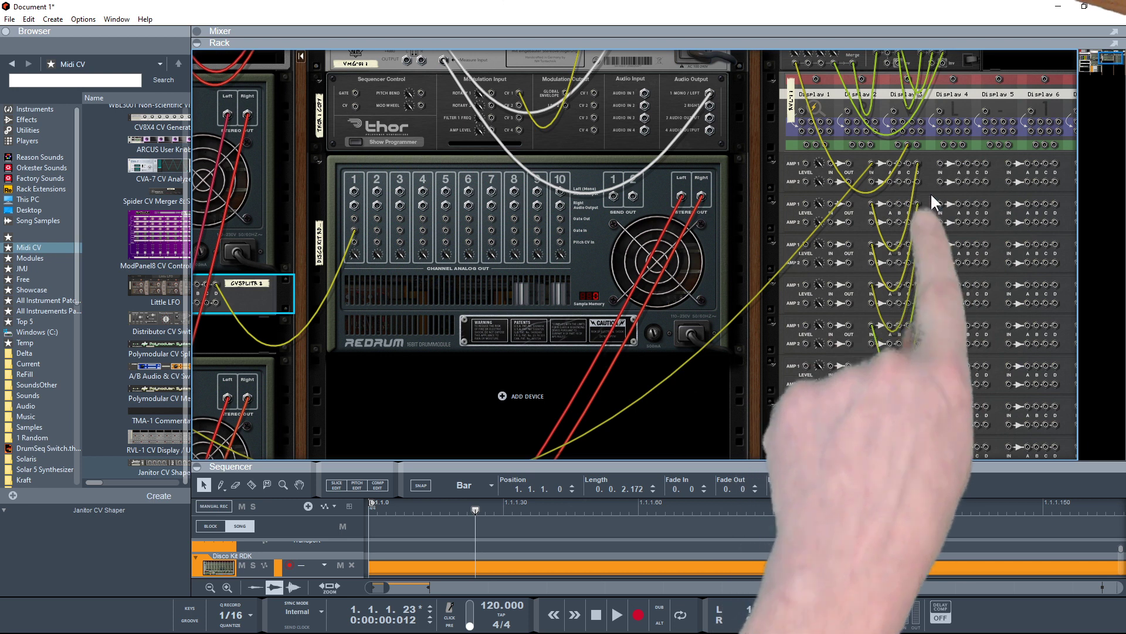
scroll(920, 293, down, 3)
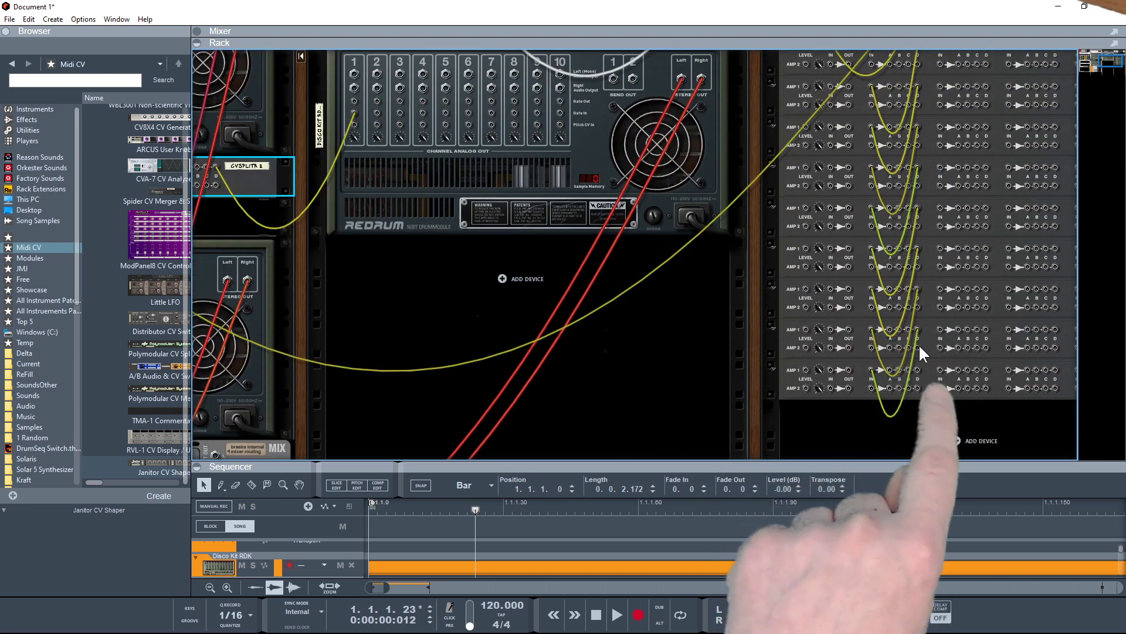
drag(920, 375, 390, 255)
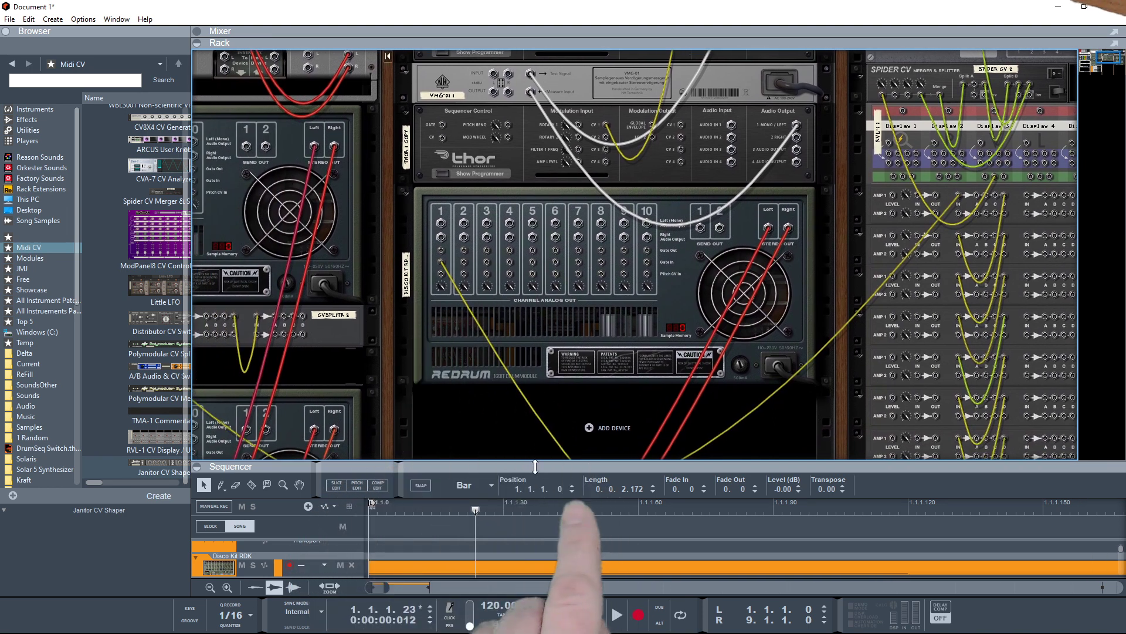
drag(533, 448, 531, 151)
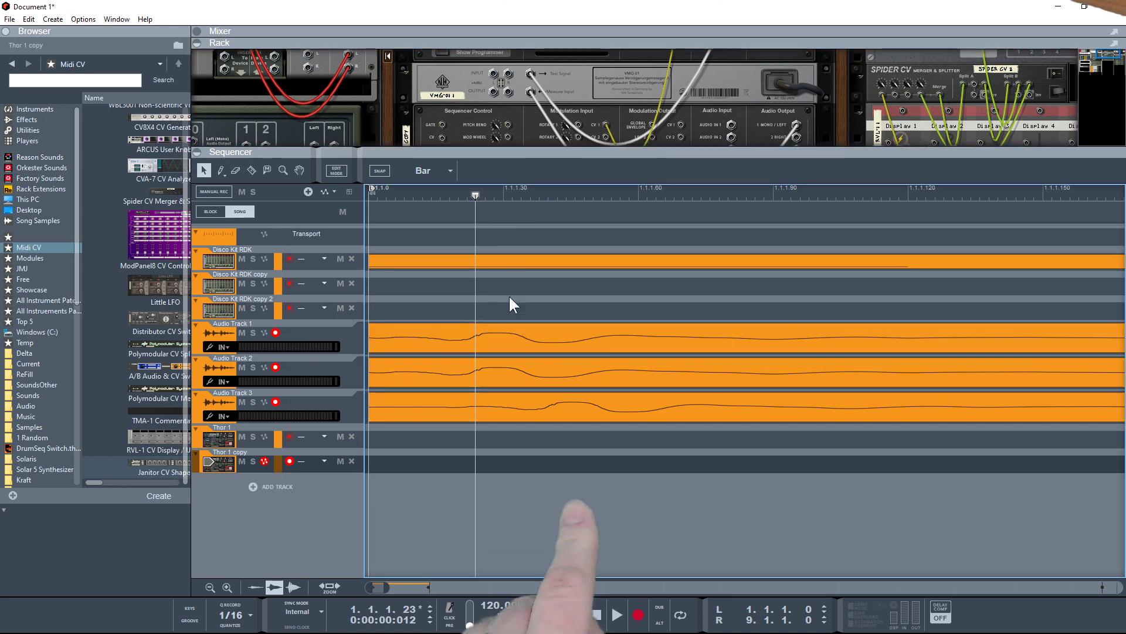
Replace the clips on Audio Tracks 1 to 3 with a fresh recording from the song start, and put the playhead at 1.1.1.24
drag(523, 337, 593, 414)
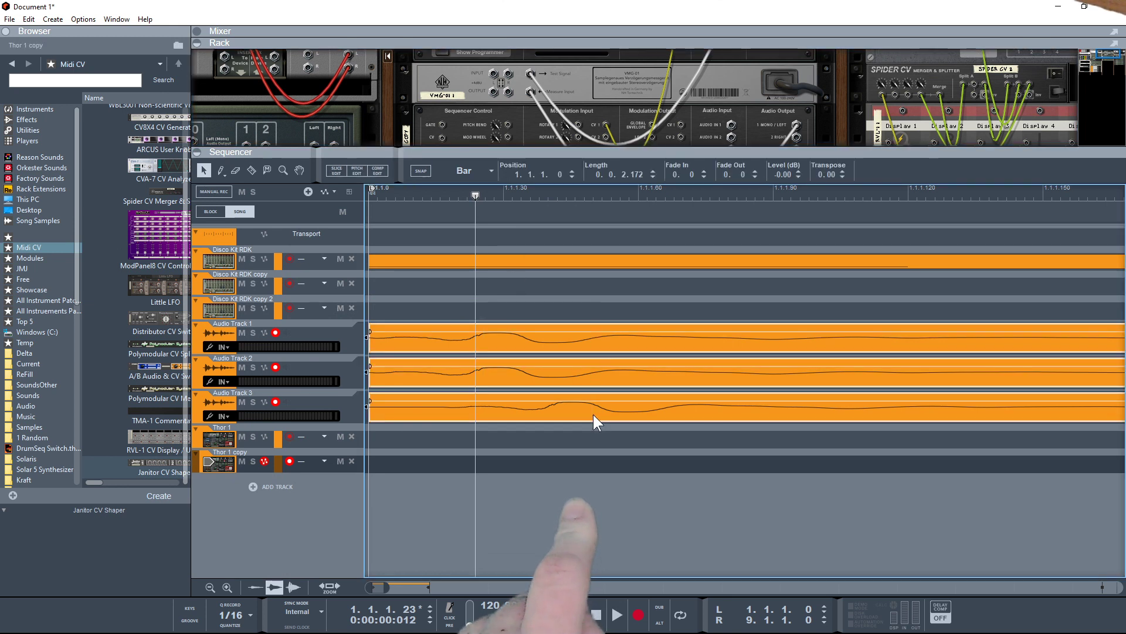
key(Delete)
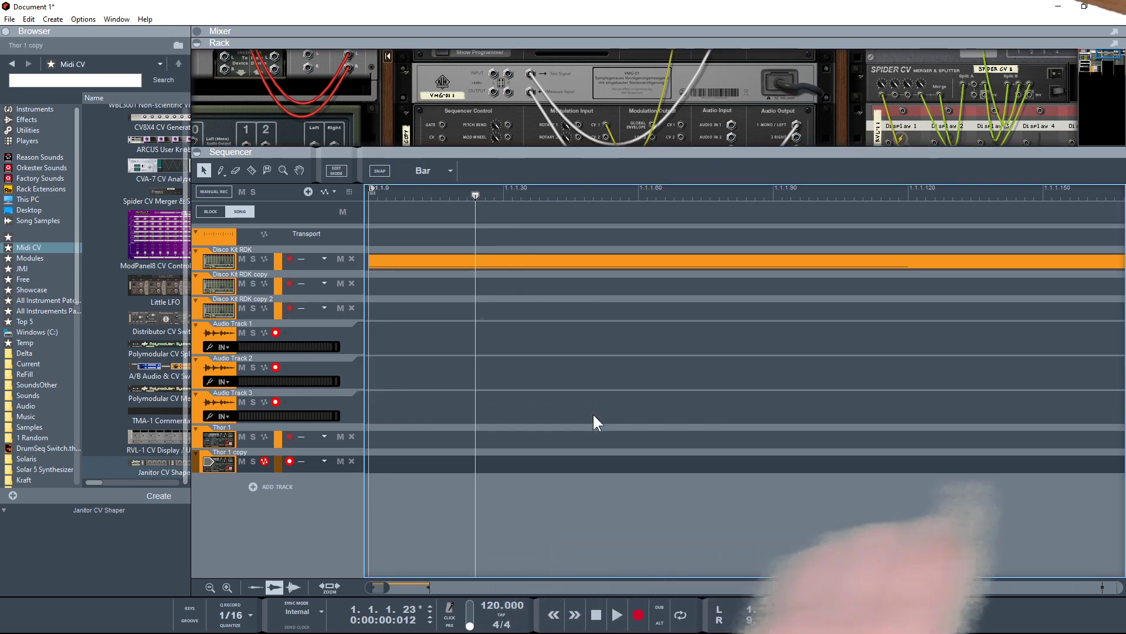
key(Home)
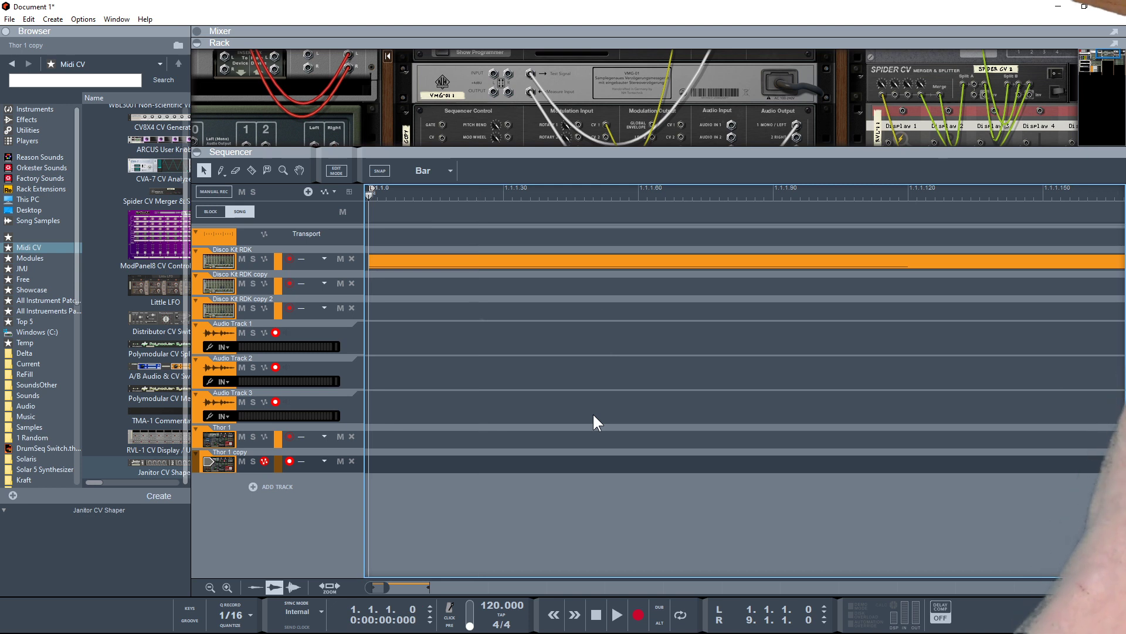
key(ctrl+z)
key(space)
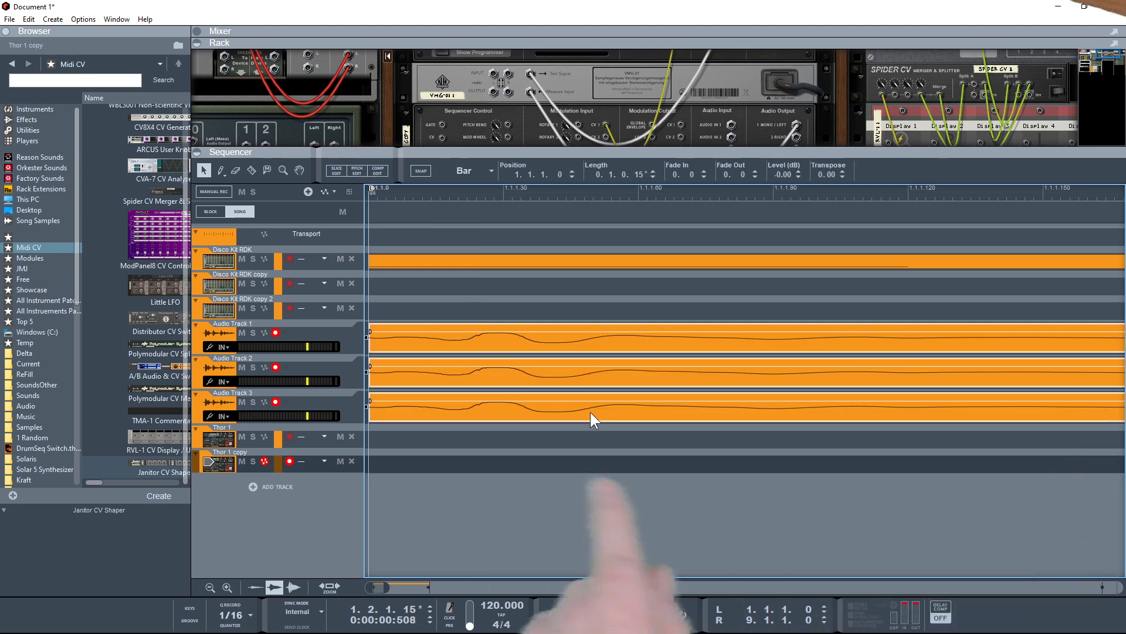
click(466, 195)
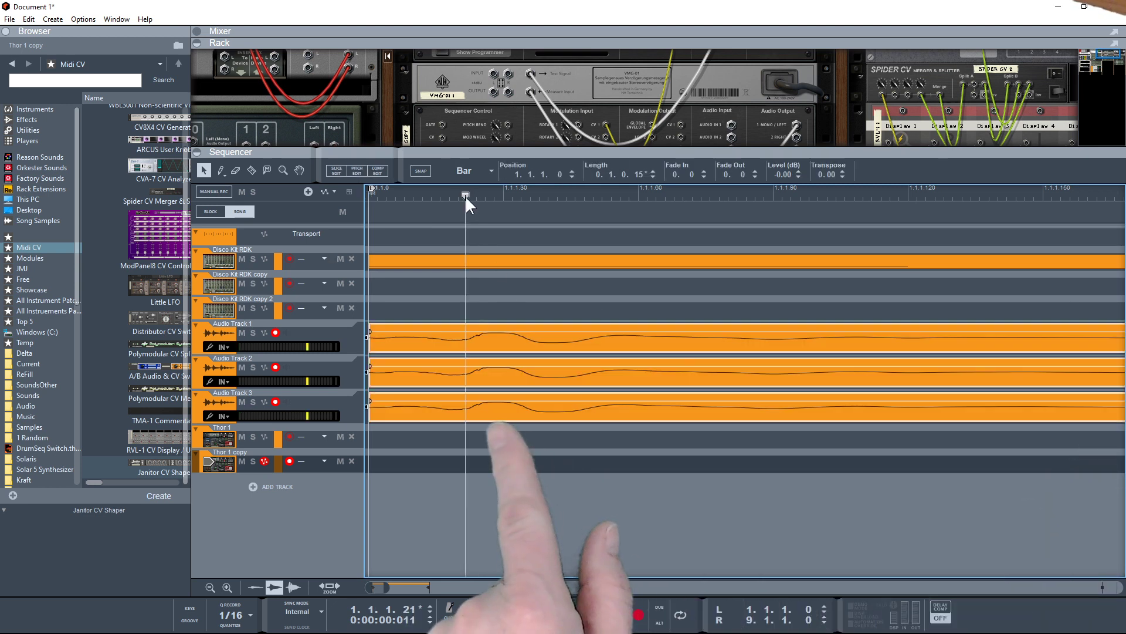
drag(466, 192, 477, 192)
Add a Janitor CV Shaper below the third Redrum and cable its CV 1 output into its CV 2 input
drag(624, 153, 638, 474)
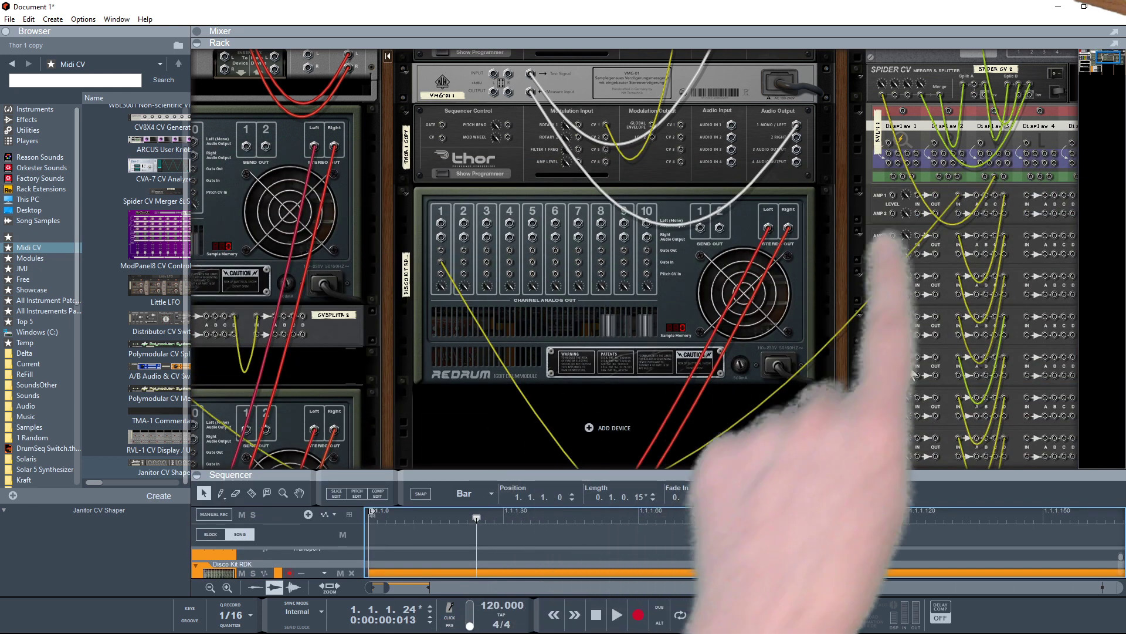
drag(841, 286, 717, 214)
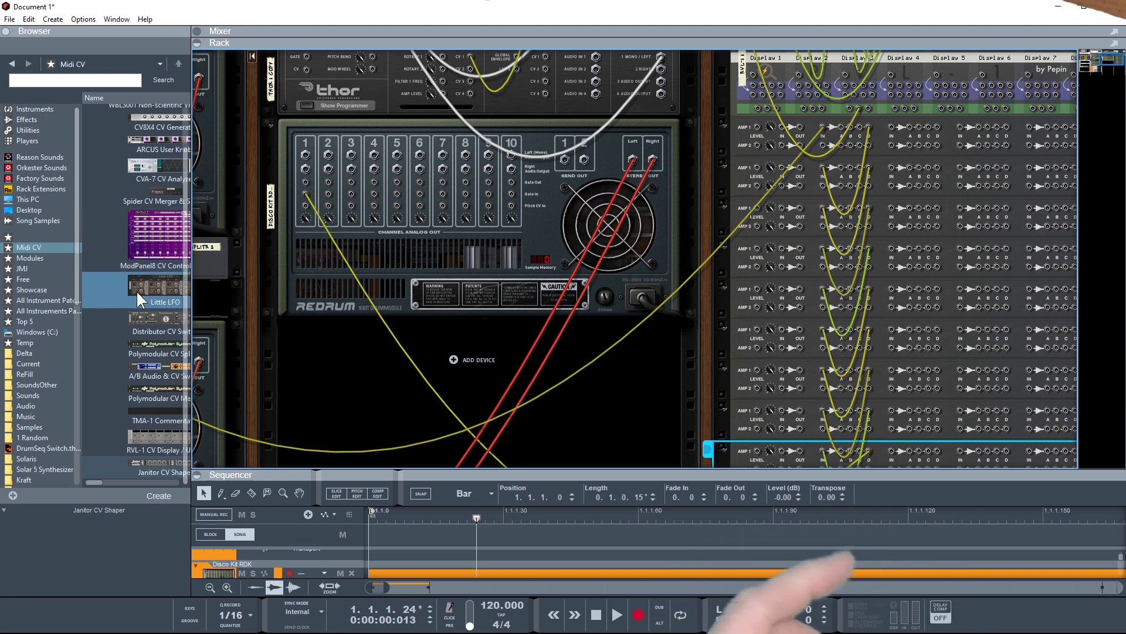
drag(149, 470, 367, 332)
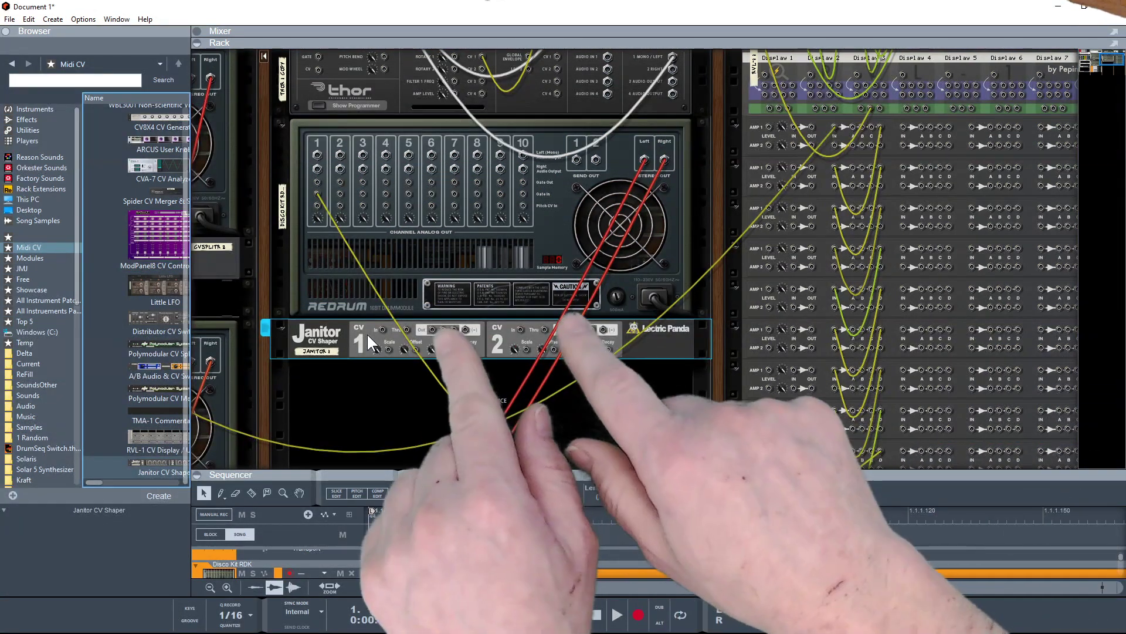
key(Tab)
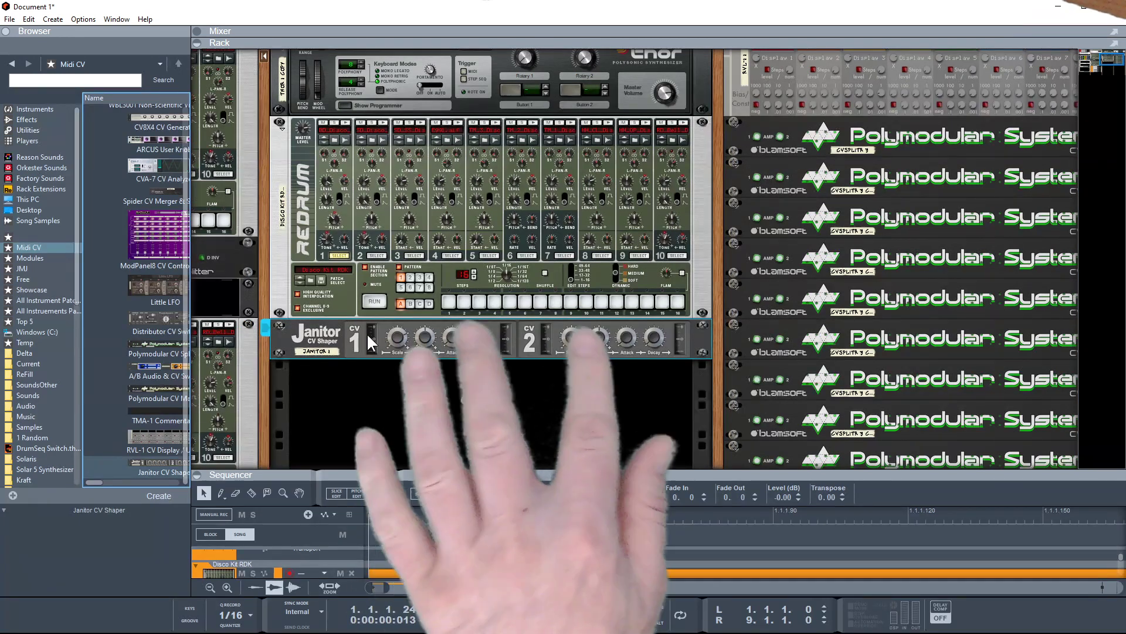
key(Tab)
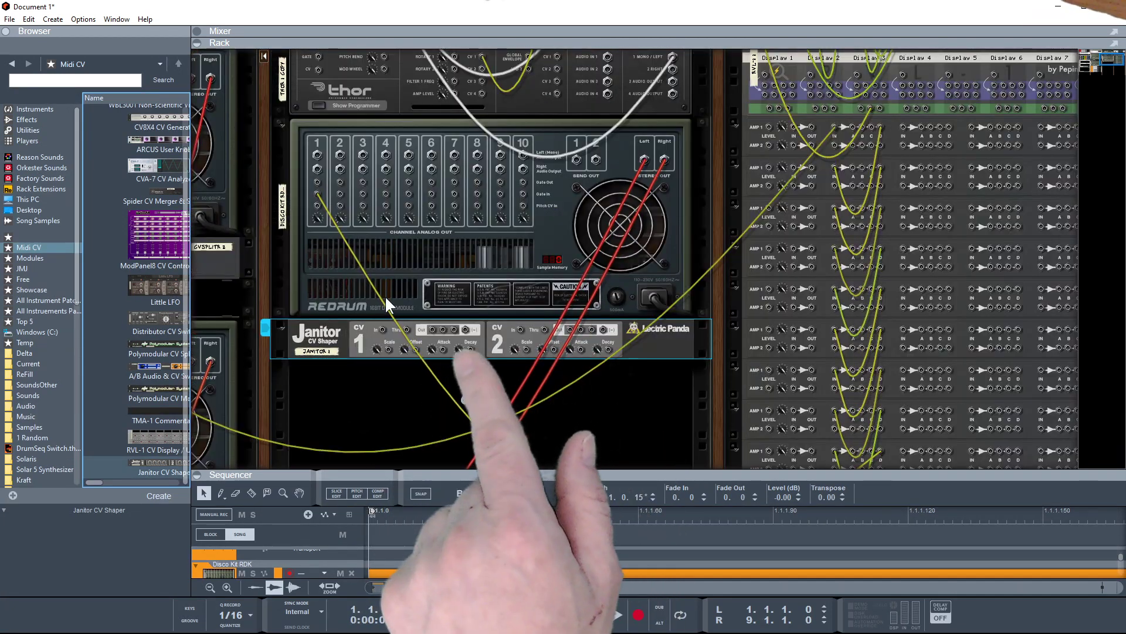
drag(454, 329, 521, 328)
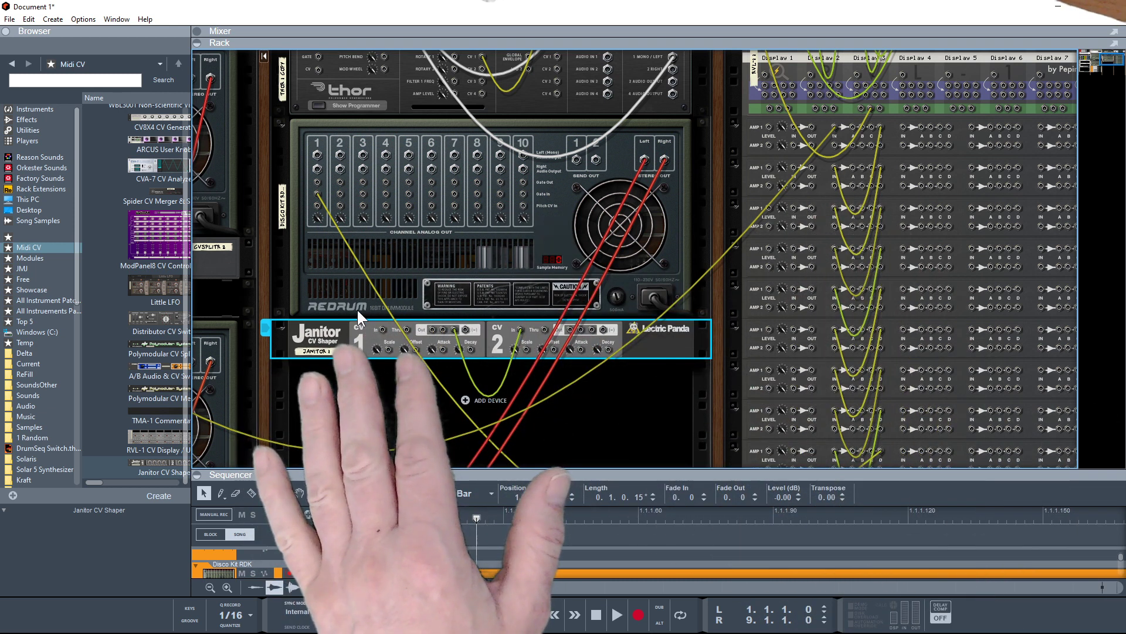
Add a Little LFO below the Janitor and cable its second LFO's CV output to the first LFO's PW input
drag(174, 292, 502, 358)
drag(417, 373, 417, 373)
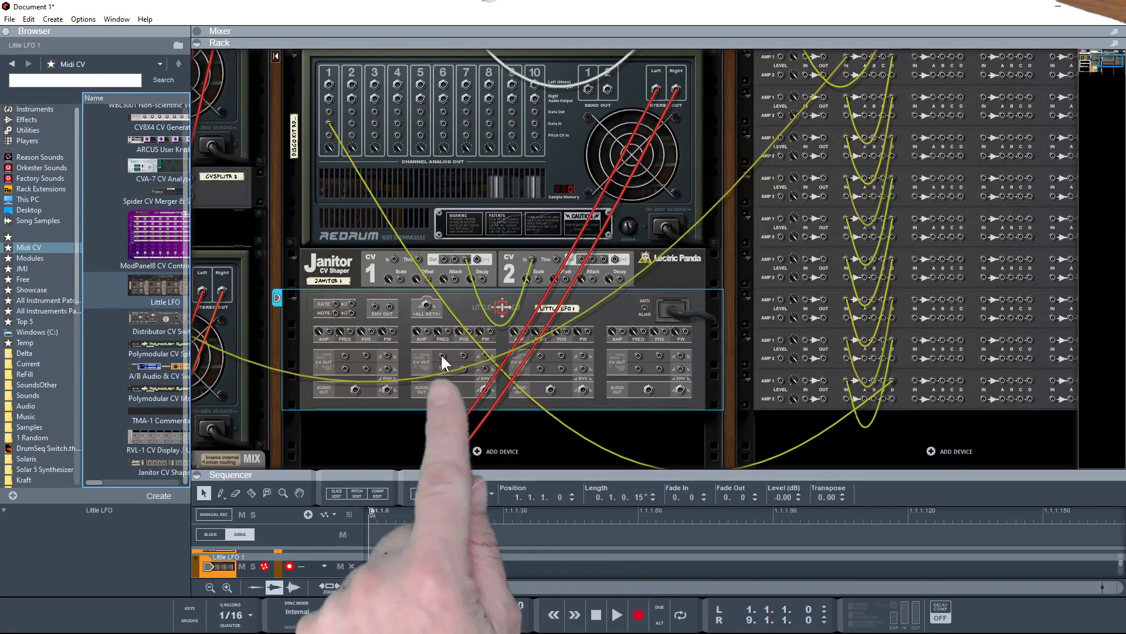
click(441, 353)
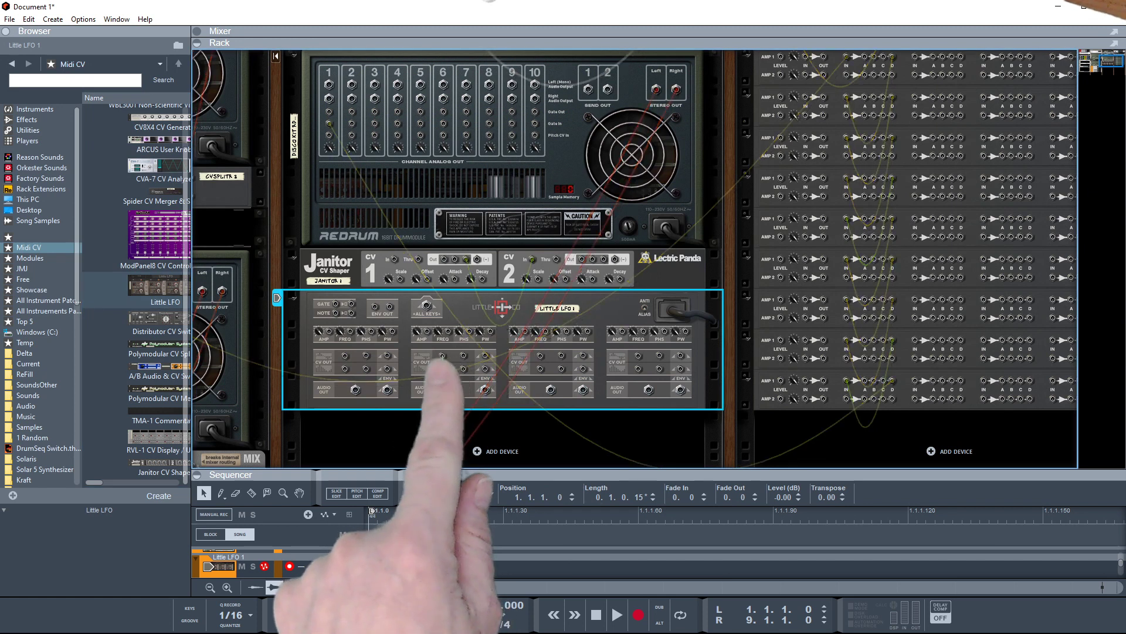
drag(442, 356, 393, 334)
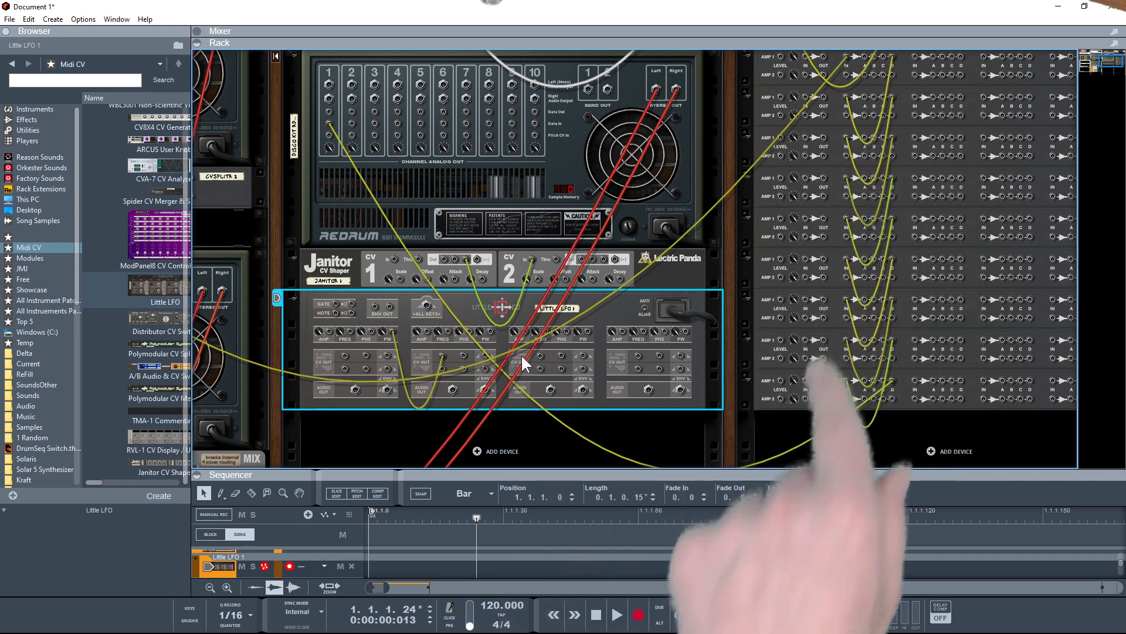
Review the onsets of the three recorded clips and the front panels of the Redrum, Janitor, Little LFO and chained splitters
drag(478, 449, 477, 250)
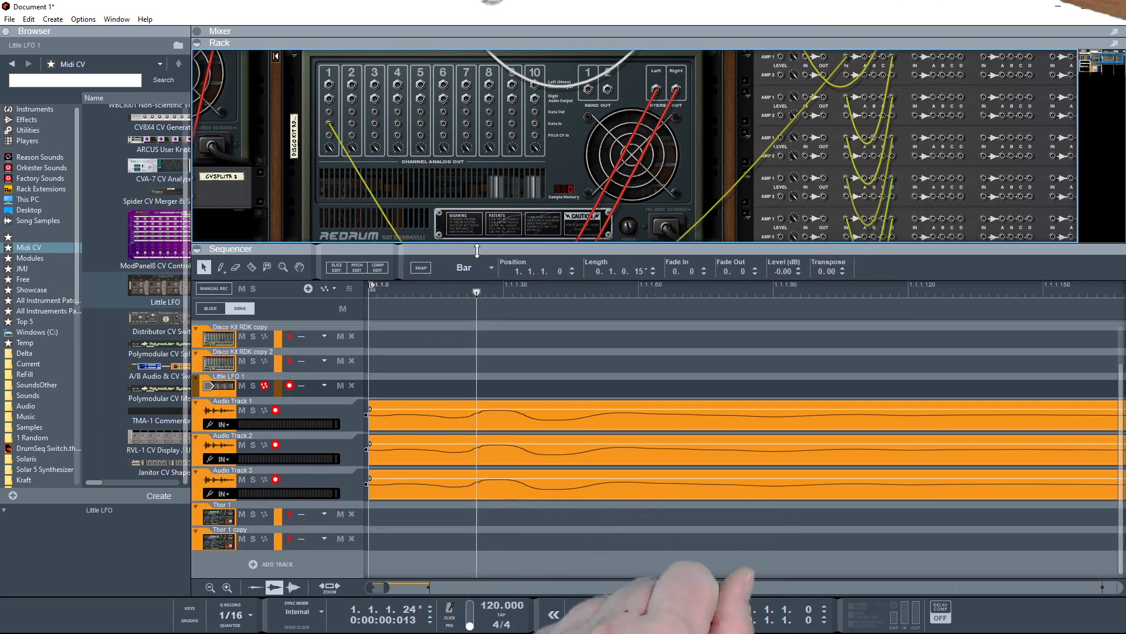
drag(477, 250, 482, 490)
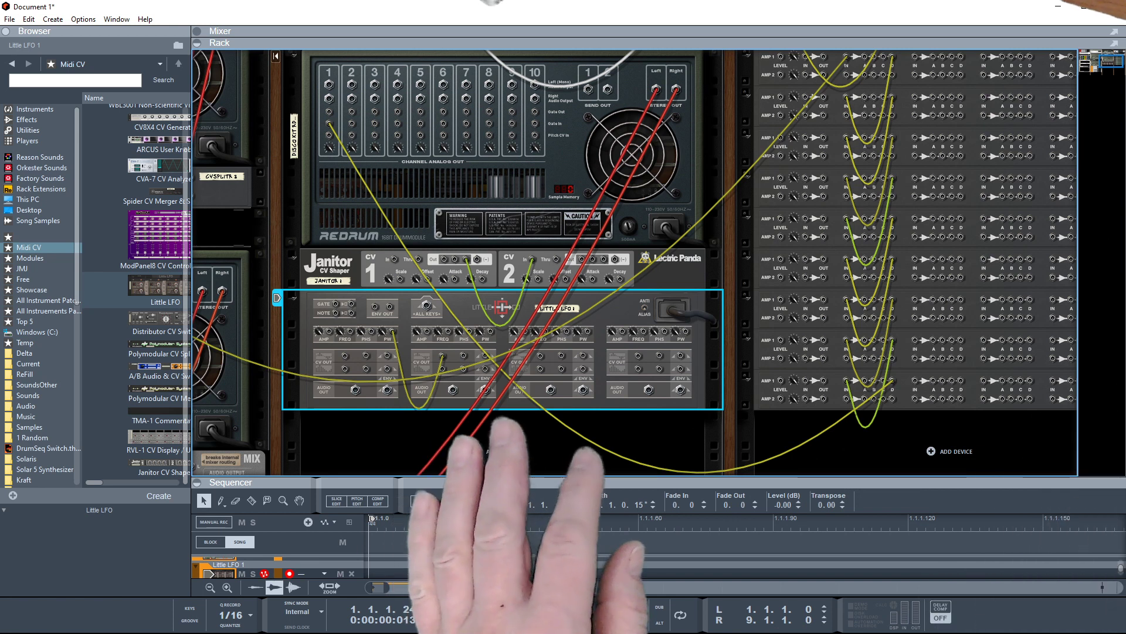
key(Tab)
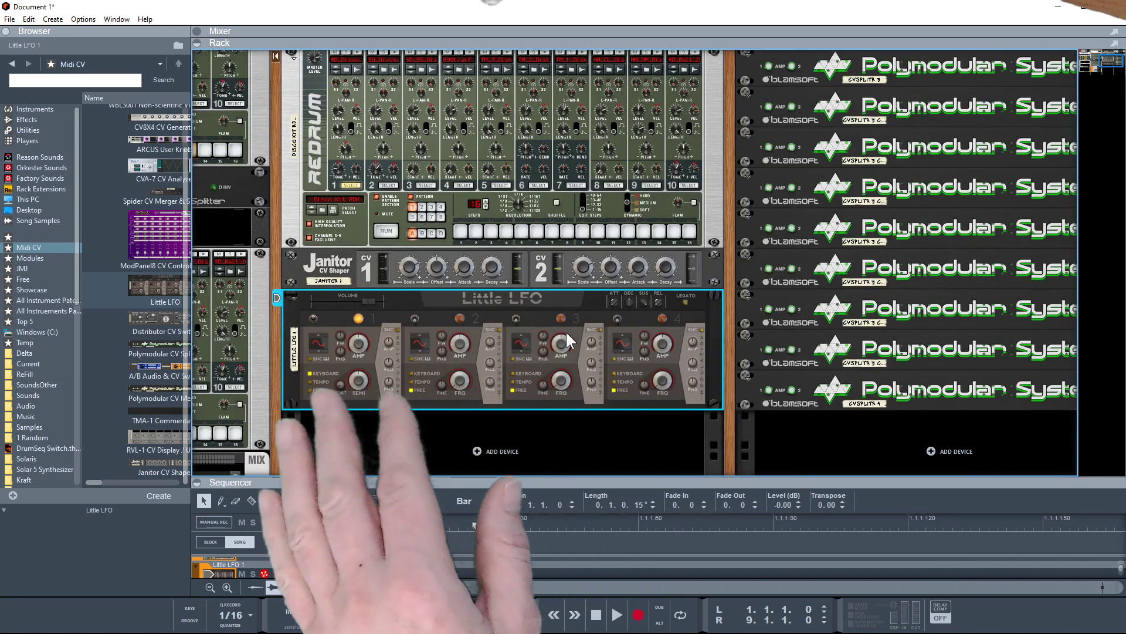
drag(275, 134, 338, 235)
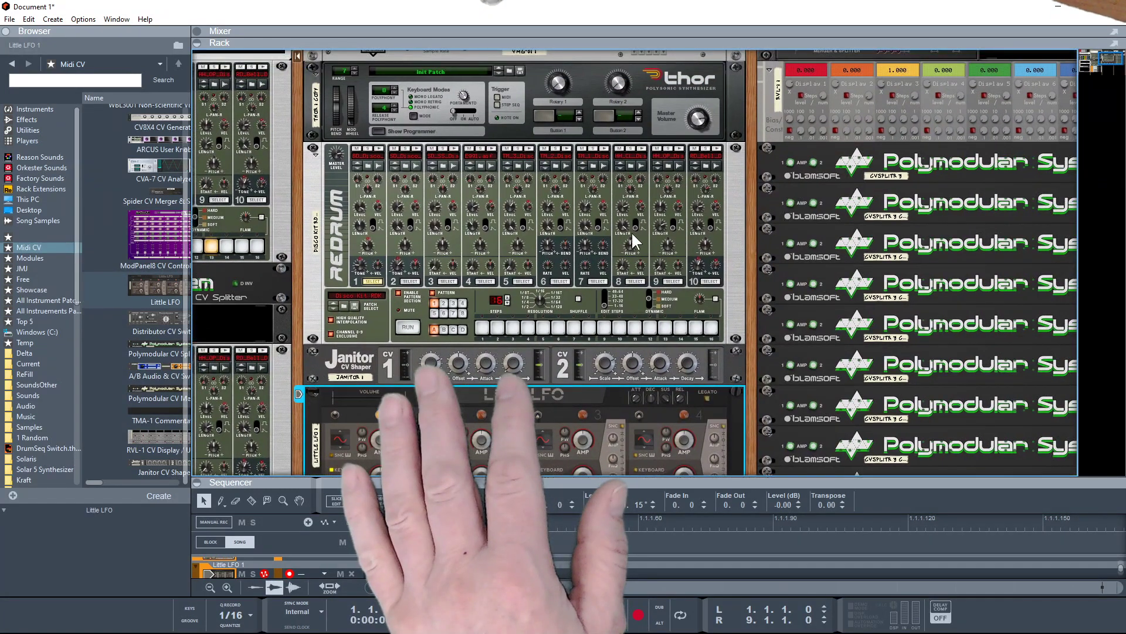
drag(755, 216, 605, 416)
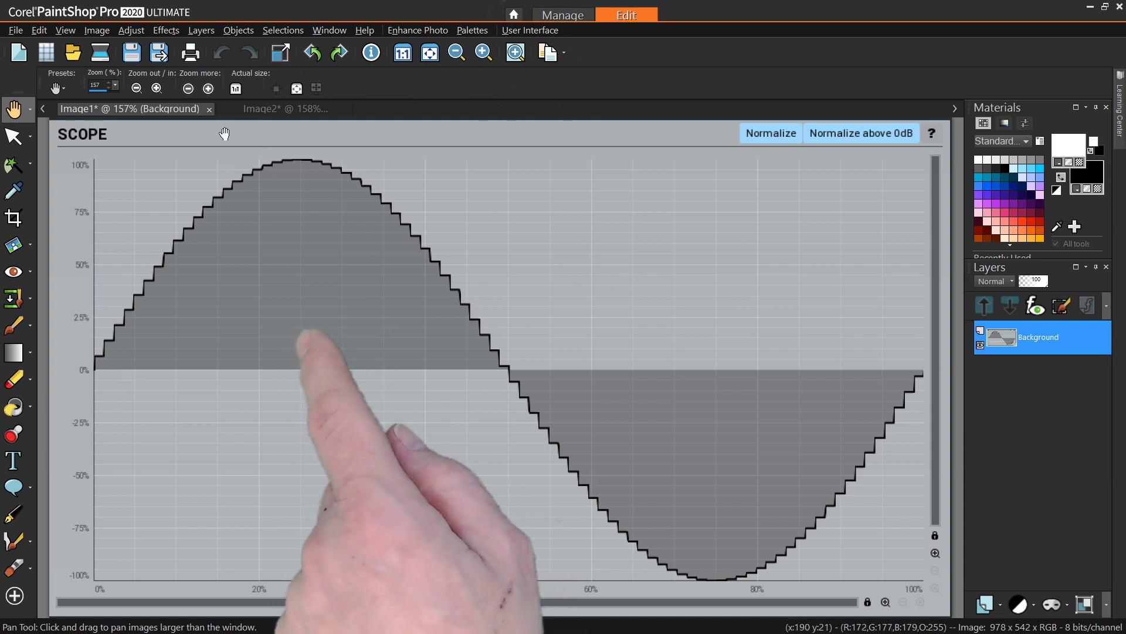
In PaintShop Pro, compare the scope waveforms in Image1 and Image2, examining how finely each sine curve is stepped
click(223, 110)
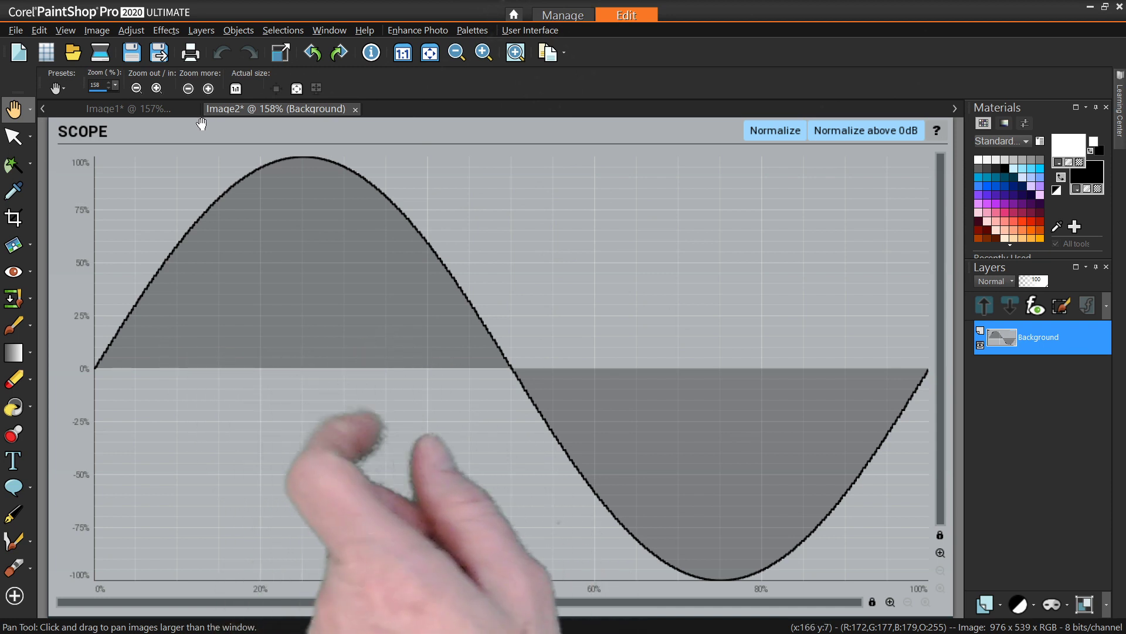
click(180, 111)
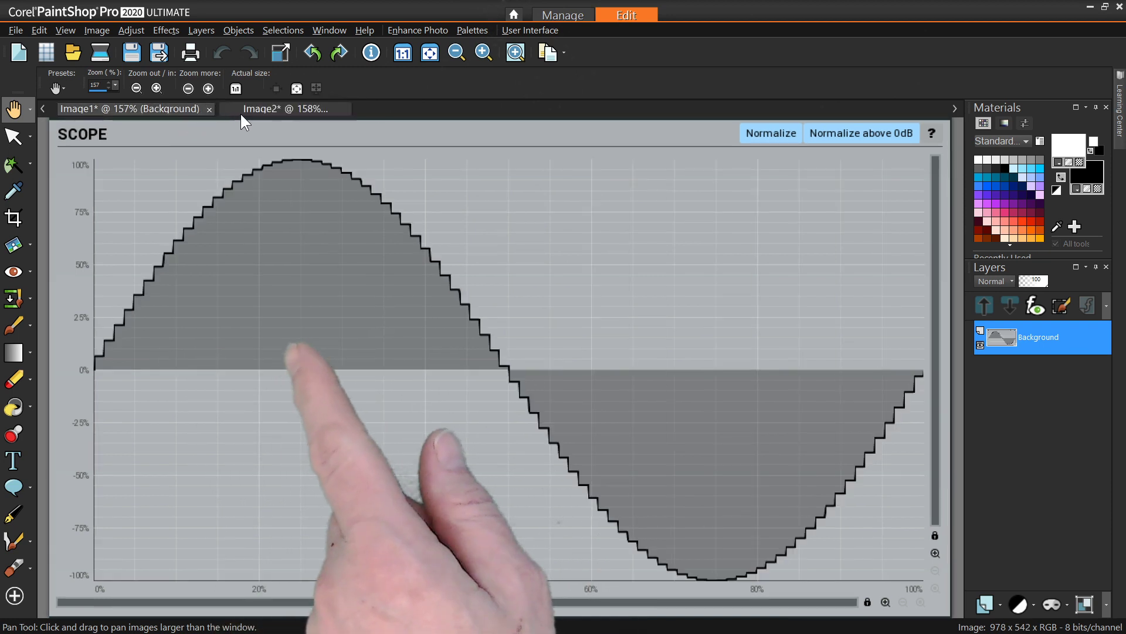
click(241, 113)
click(179, 108)
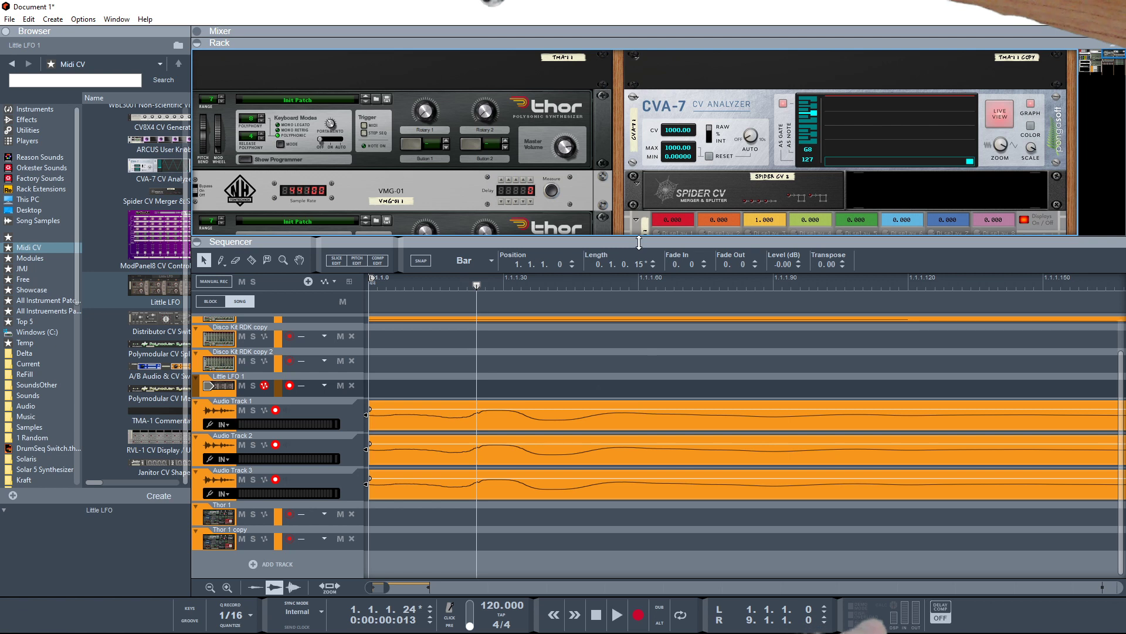
Back in Reason, disconnect all cables from Spider CV 2 on the rear of the rack
drag(639, 242, 634, 387)
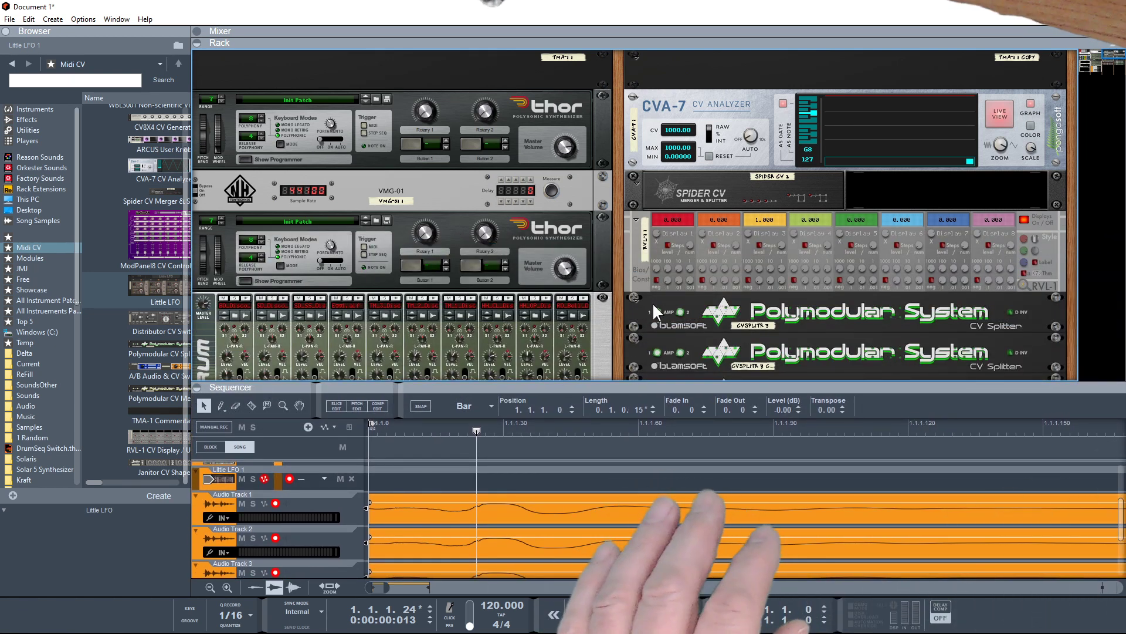
key(Tab)
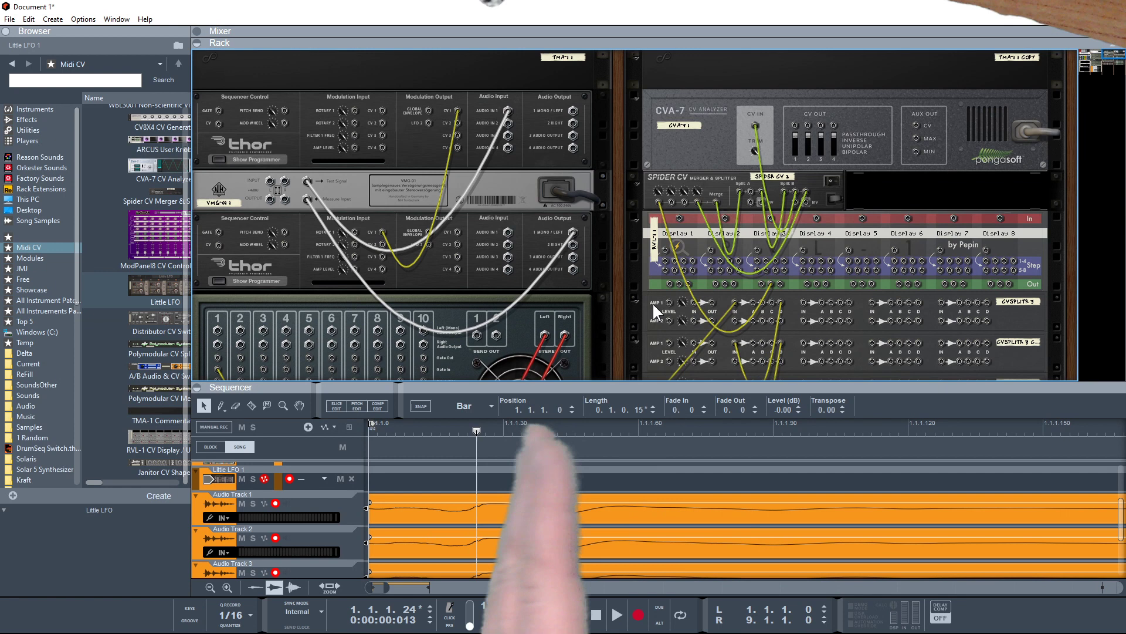
click(660, 199)
drag(717, 202, 762, 201)
drag(795, 186, 796, 205)
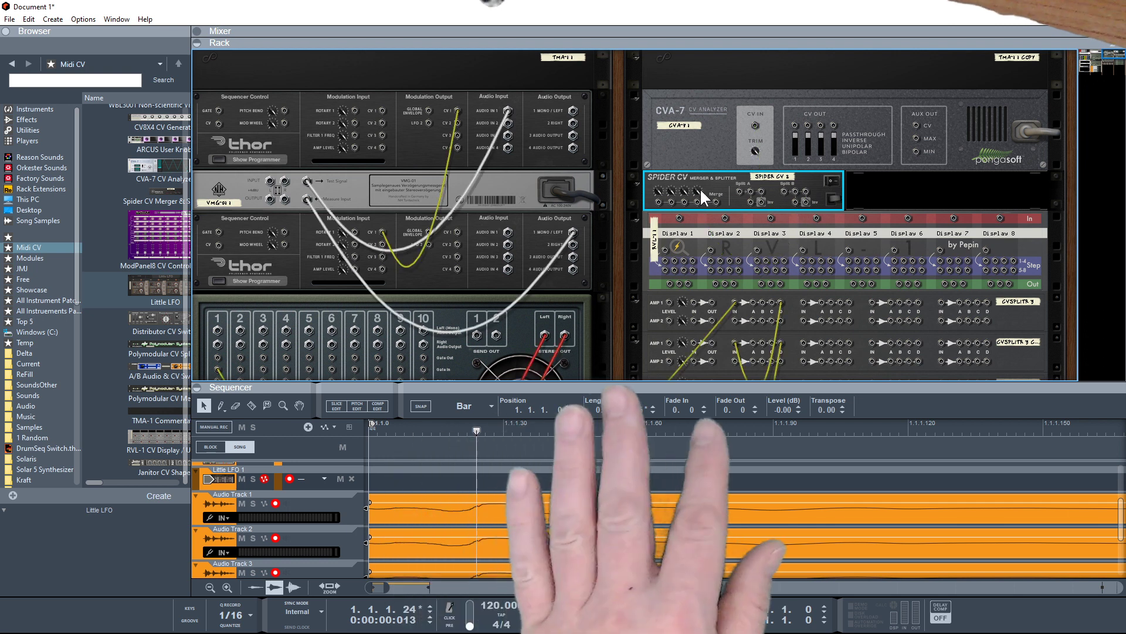
Wire a feedback loop in Spider CV 2 from the merge output through Split A and Split B back to the fourth merge input
mouse_move(700, 189)
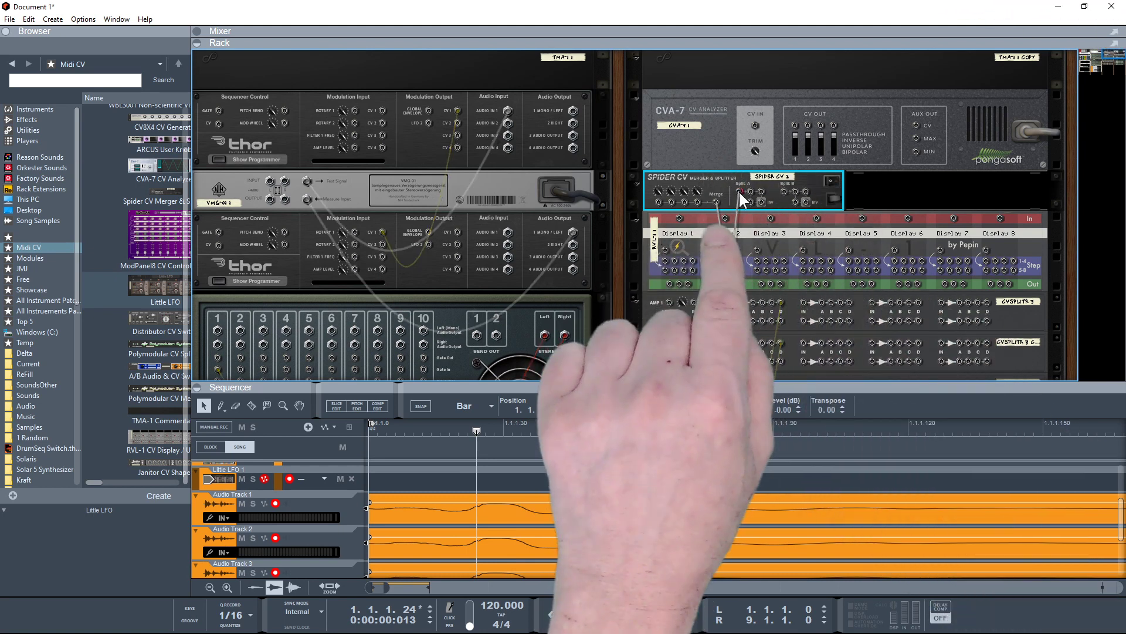
drag(762, 191, 784, 191)
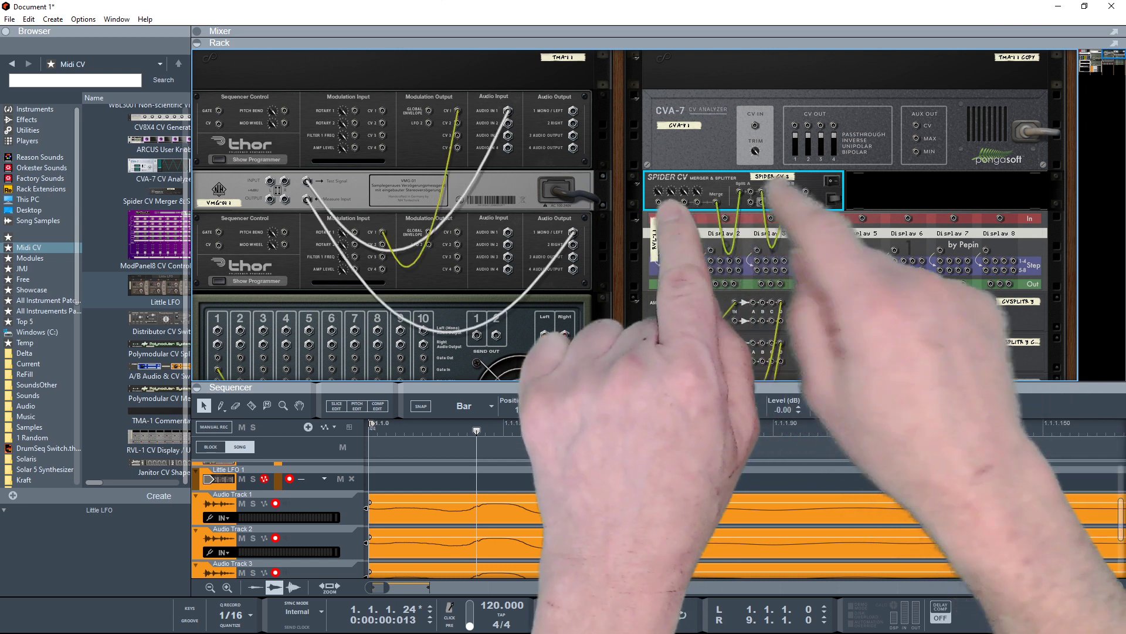
key(ctrl+z)
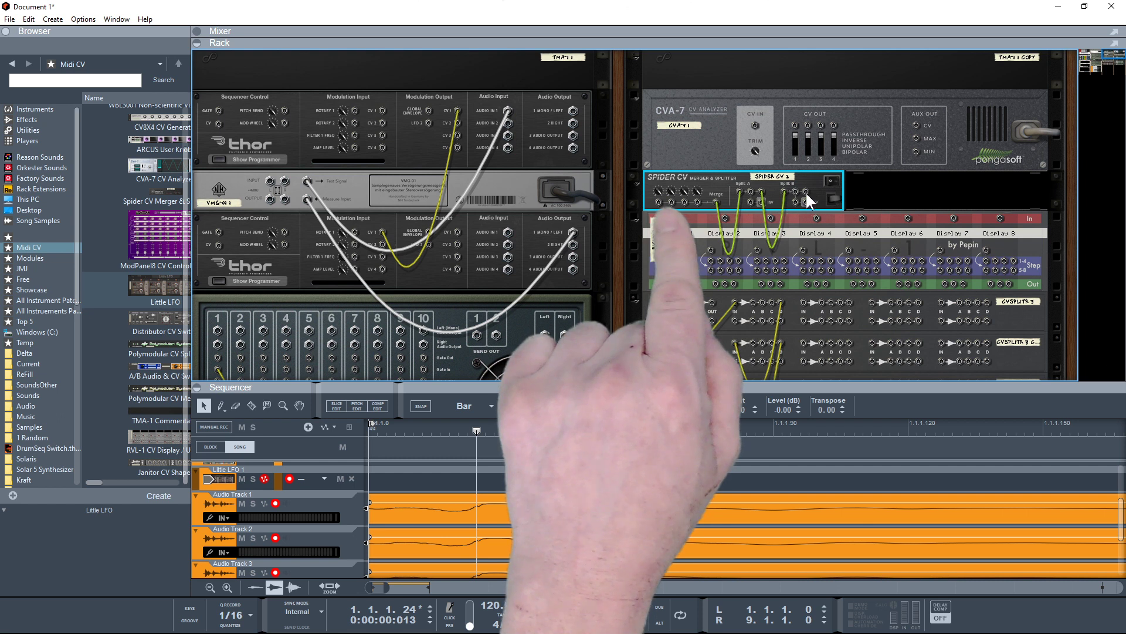
key(k)
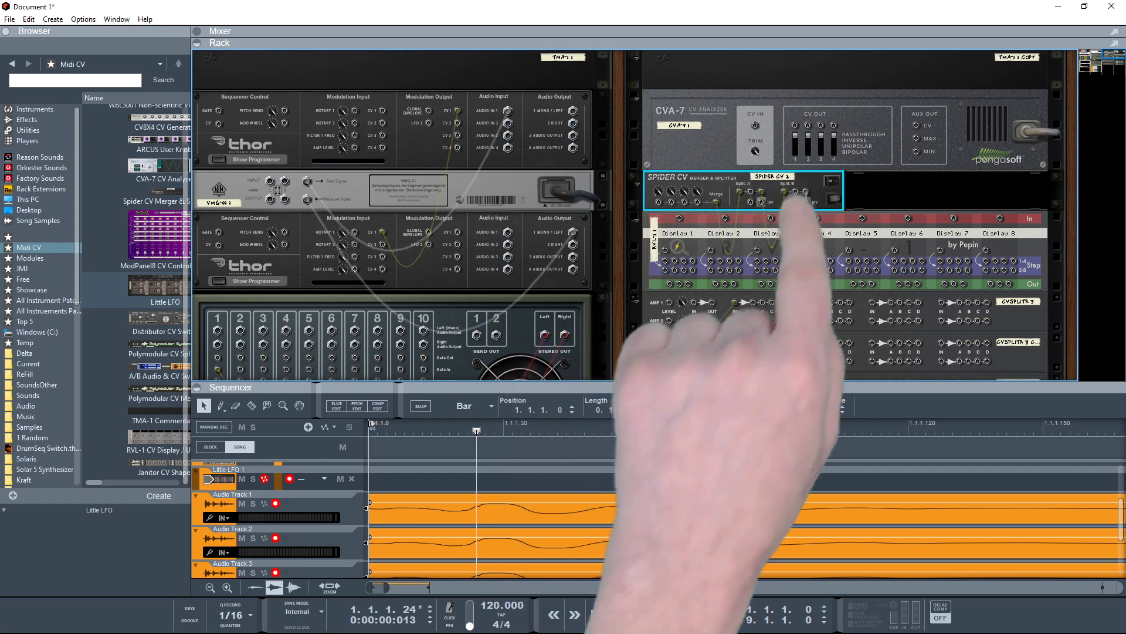
key(k)
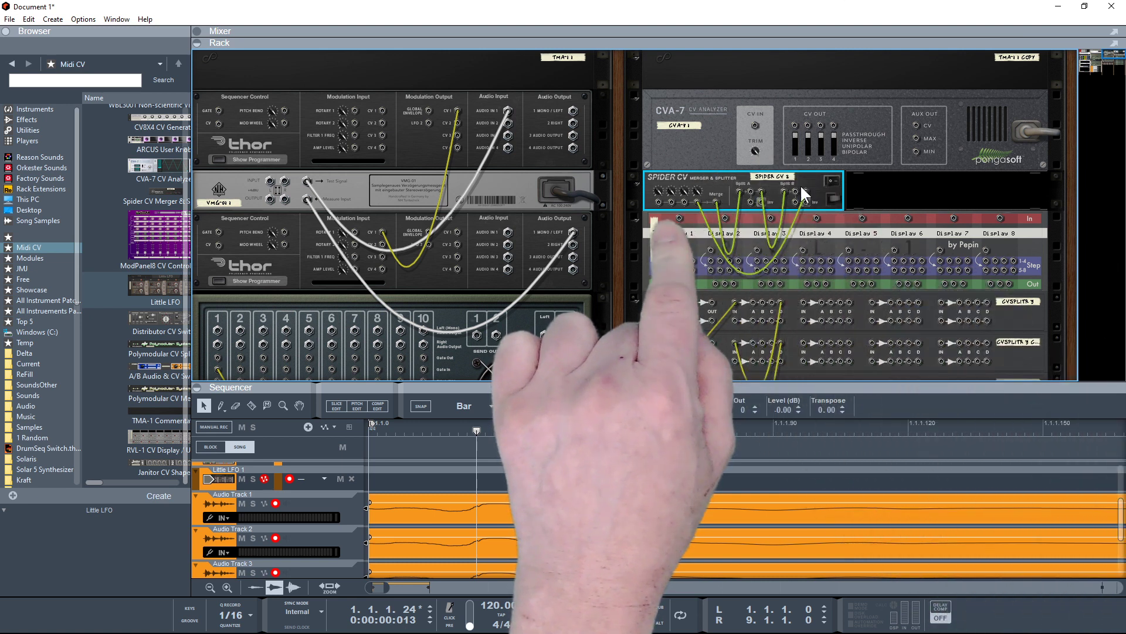
Cable a Split B output to the CVA-7's CV In and RVL-1's Display 3 output to Spider CV 2's first merge input
drag(795, 190, 755, 129)
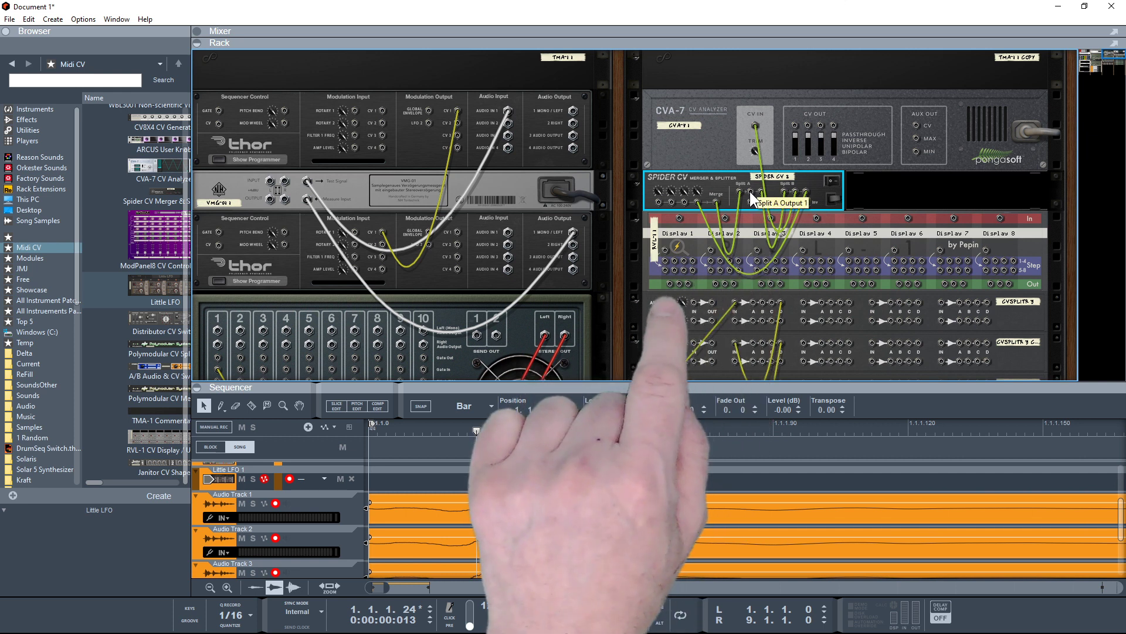
key(Tab)
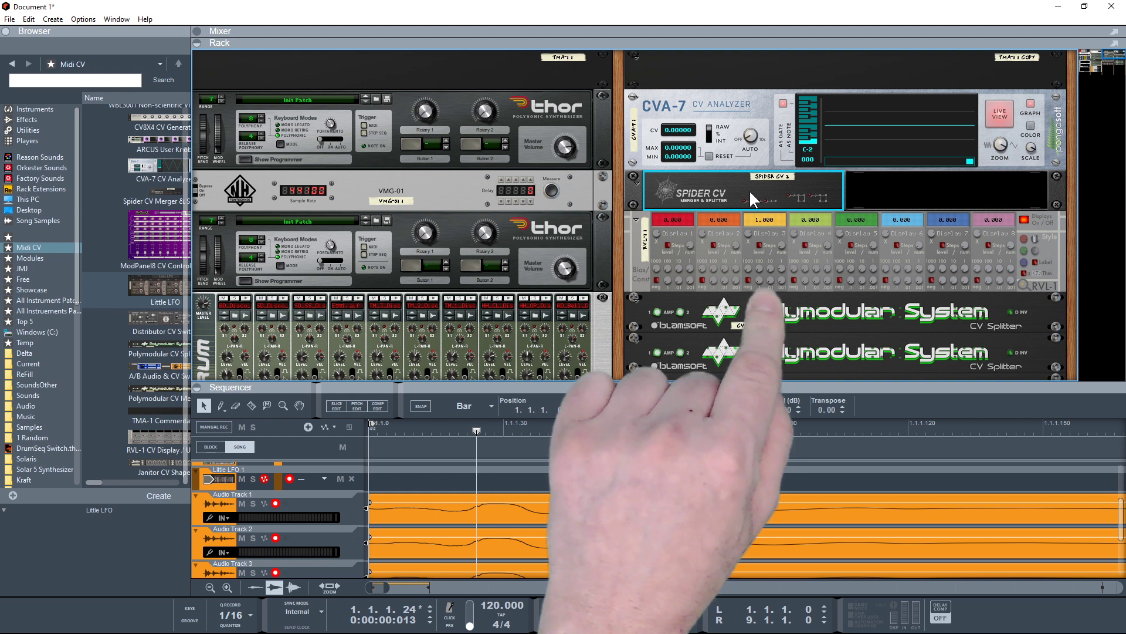
key(Tab)
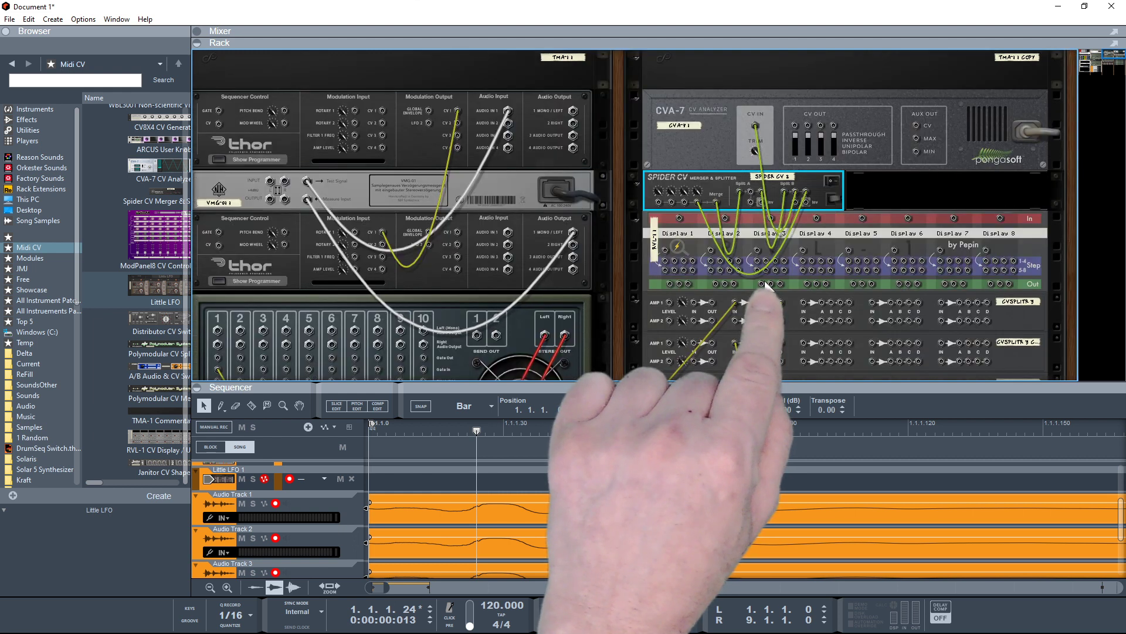
click(681, 225)
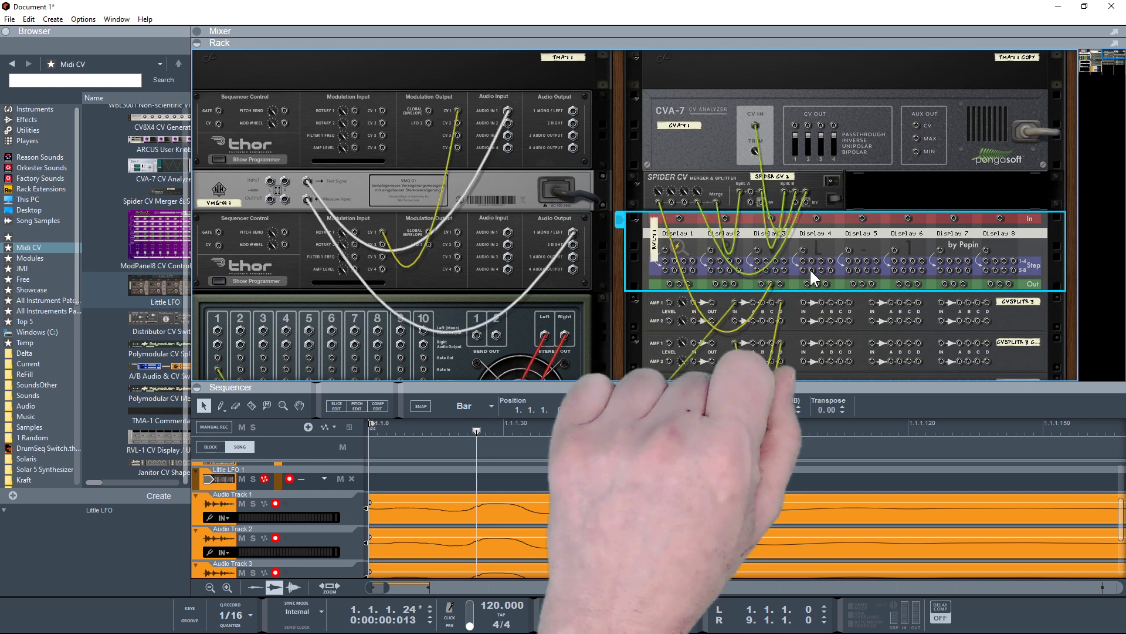
key(Tab)
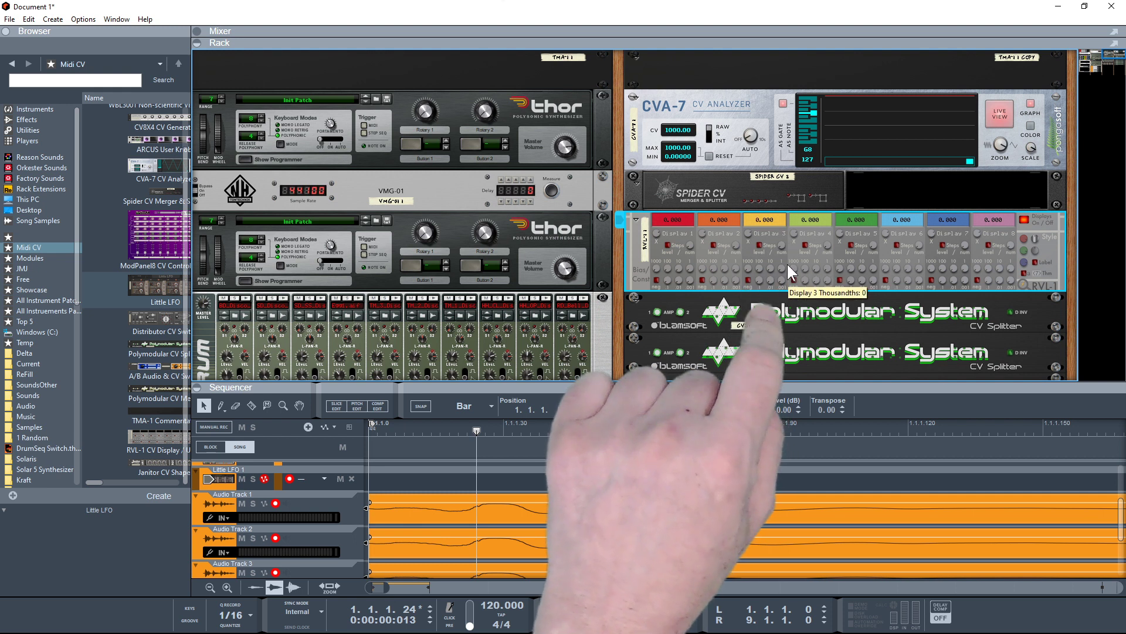
Reconnect the feedback cable between Spider CV 2's fourth merge input and Split B, and set RVL-1's Display 3 to 1.101
key(Tab)
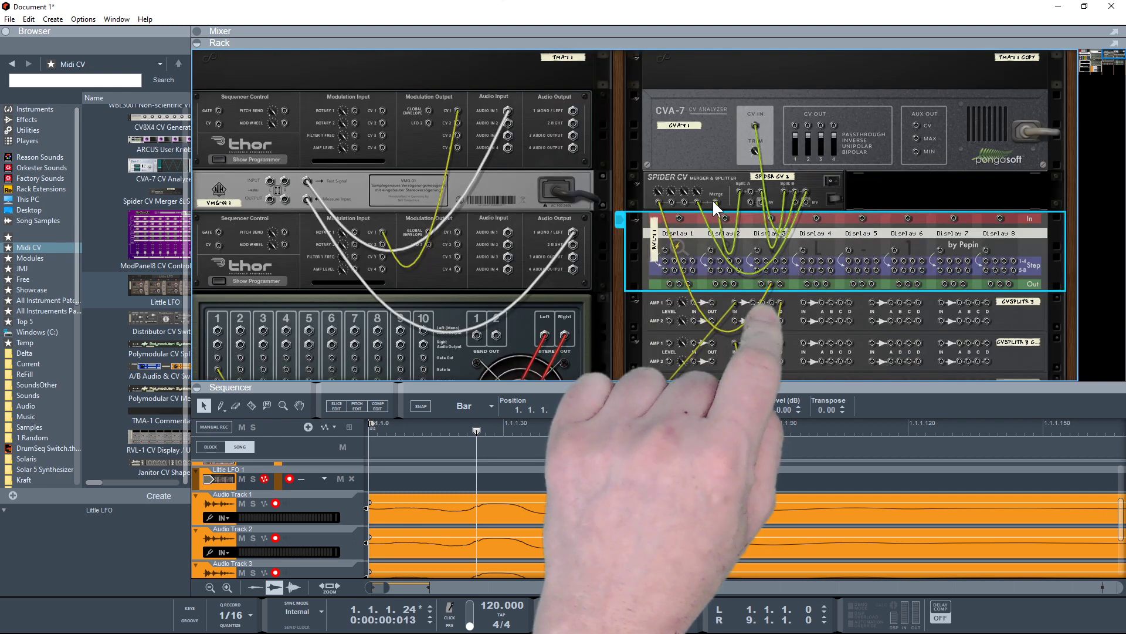
click(696, 200)
drag(698, 200, 806, 196)
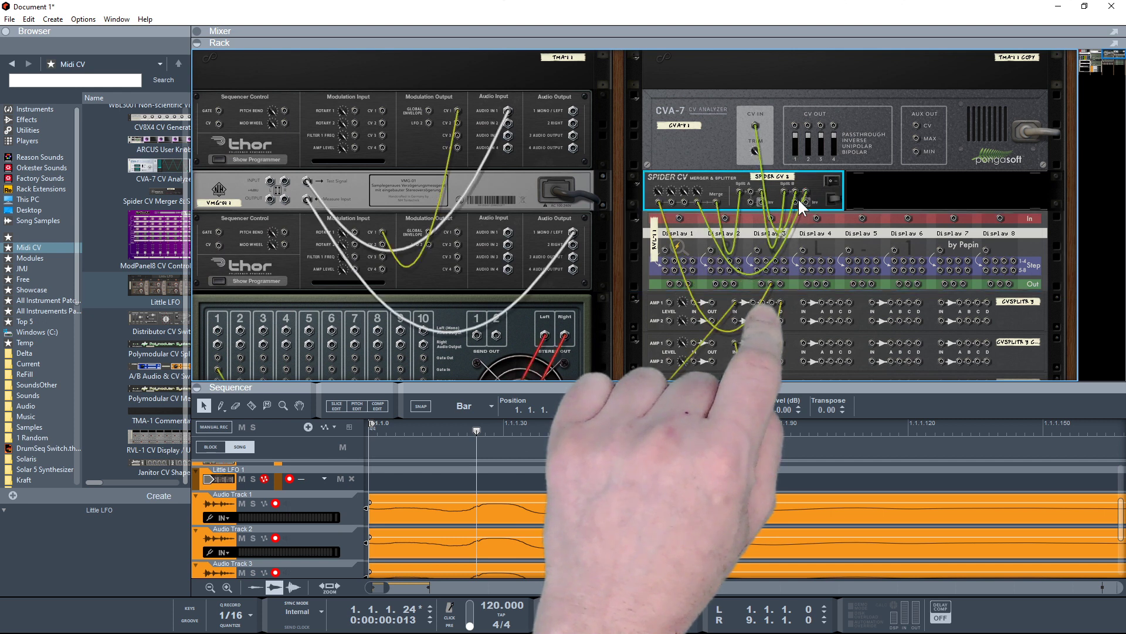
key(Tab)
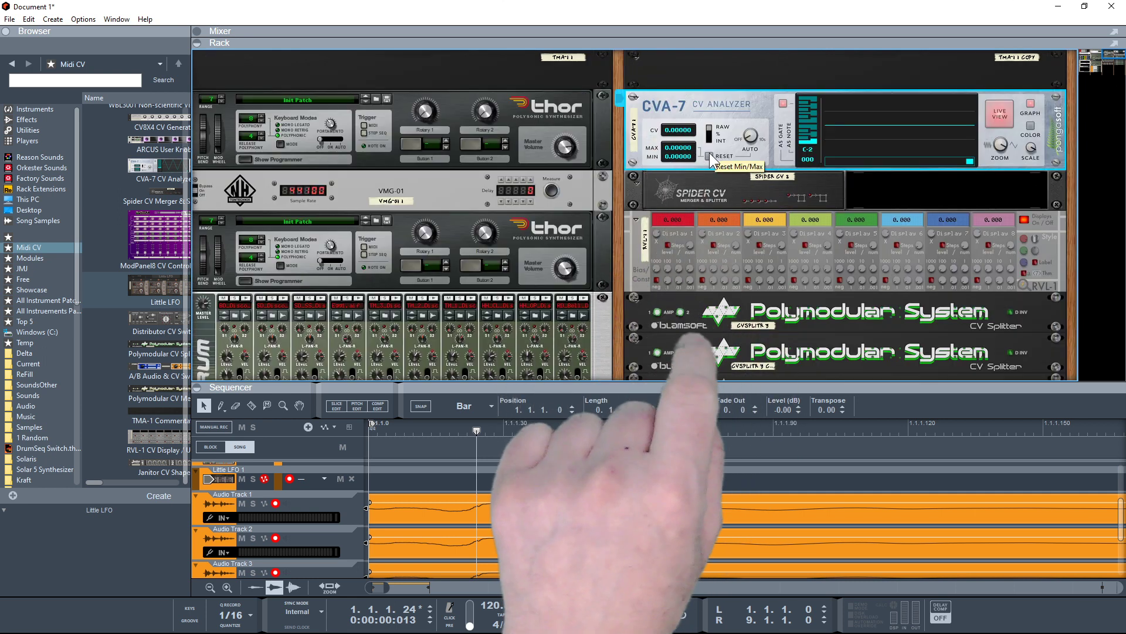
click(783, 280)
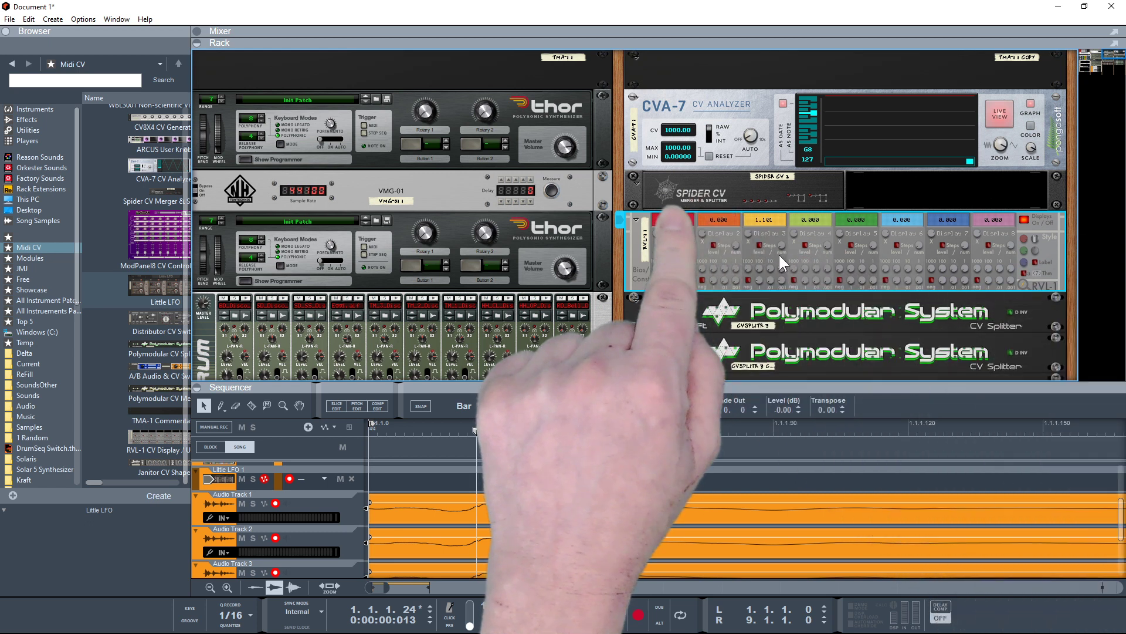
Disconnect the CV cable running from Thor 1's modulation output to Thor 1 copy's modulation input
key(Tab)
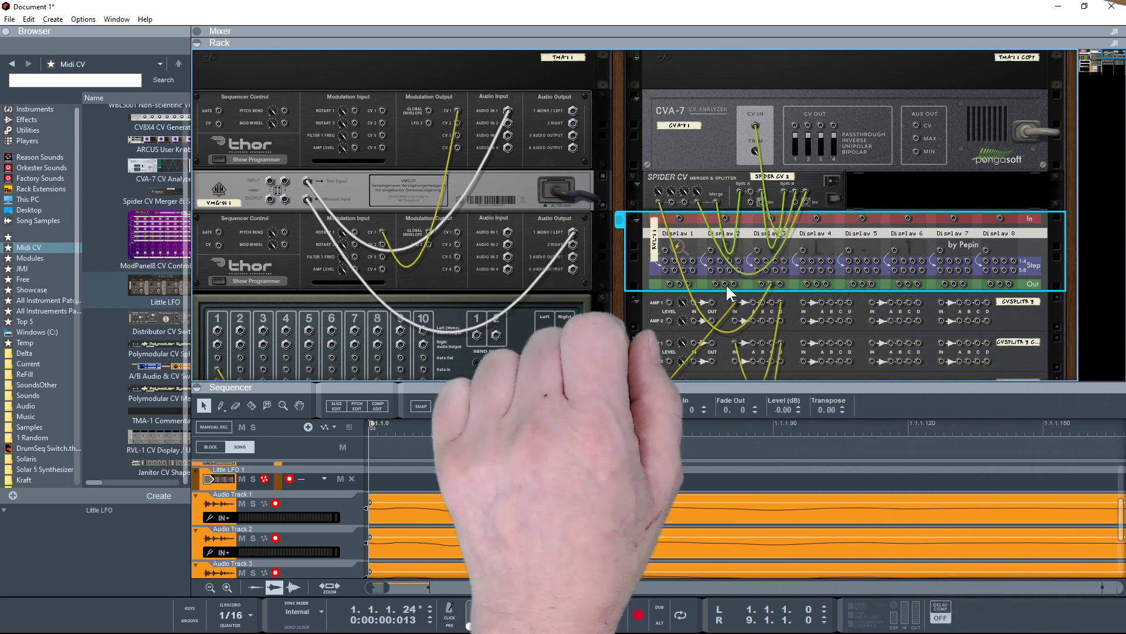
drag(380, 228, 402, 220)
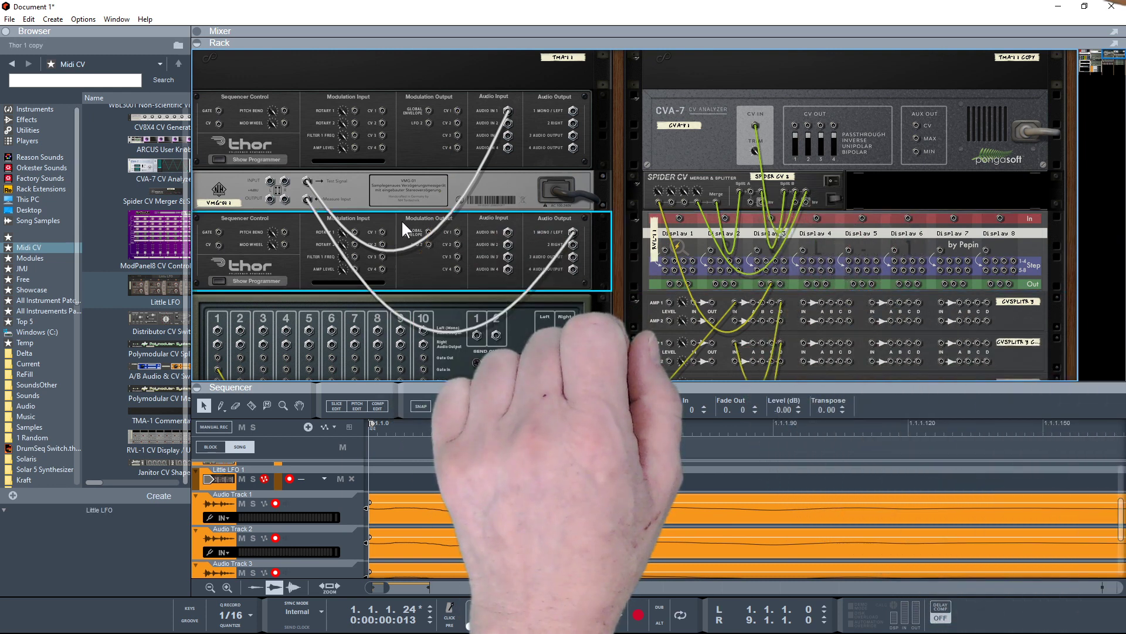
key(Tab)
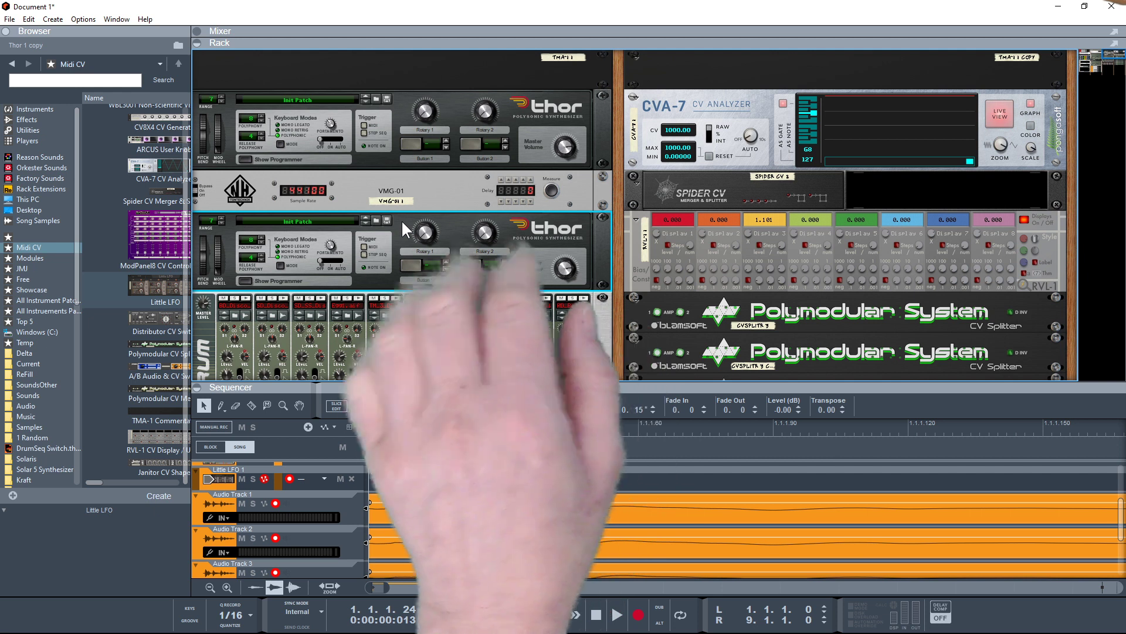
drag(619, 175, 657, 174)
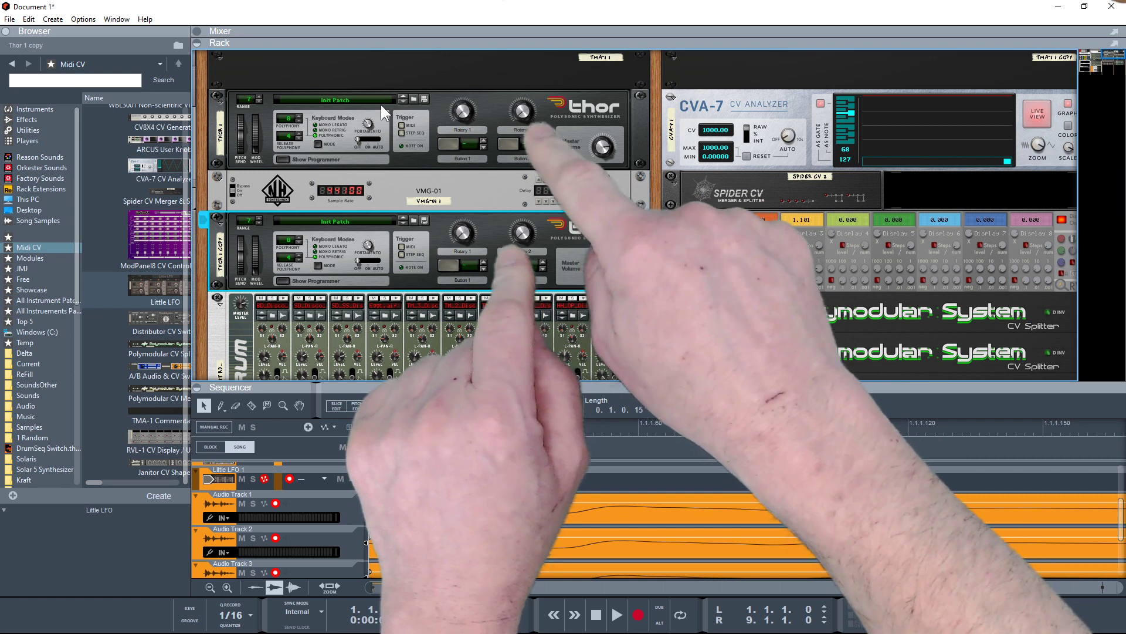
Unfold Thor 1's programmer to examine its modulation bus routings between audio and CV, and fold it away again
key(Tab)
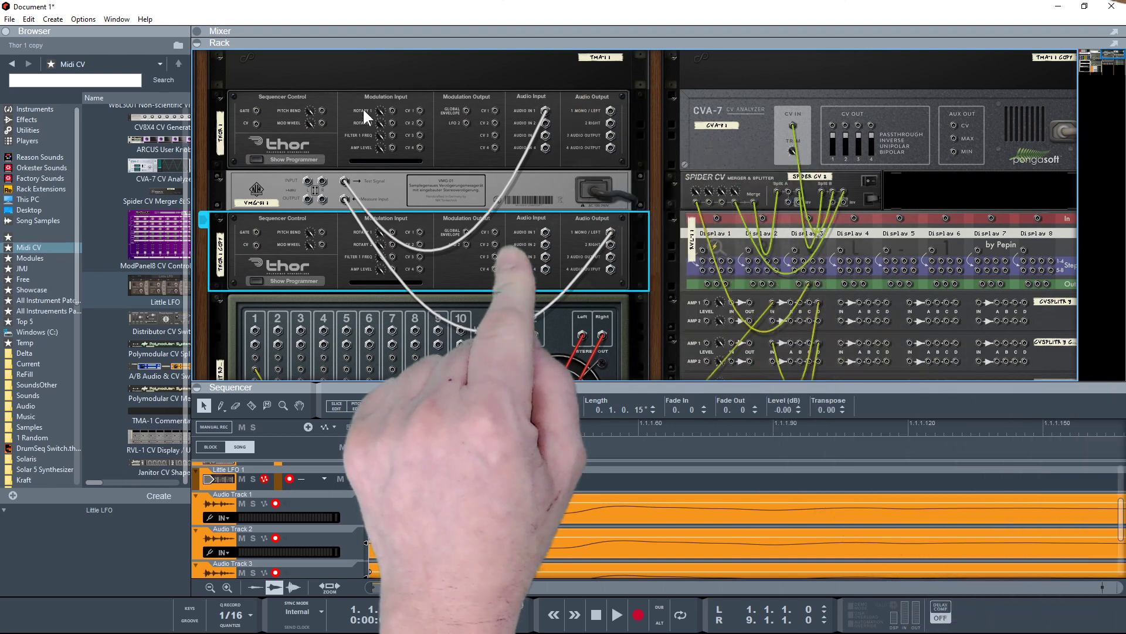
click(257, 160)
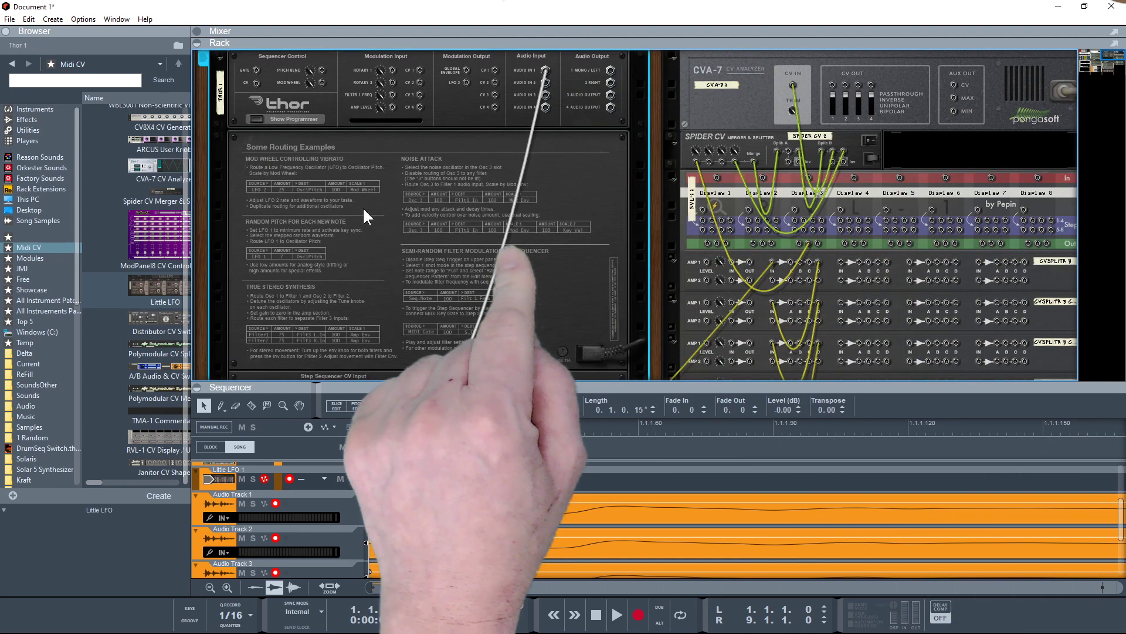
key(Tab)
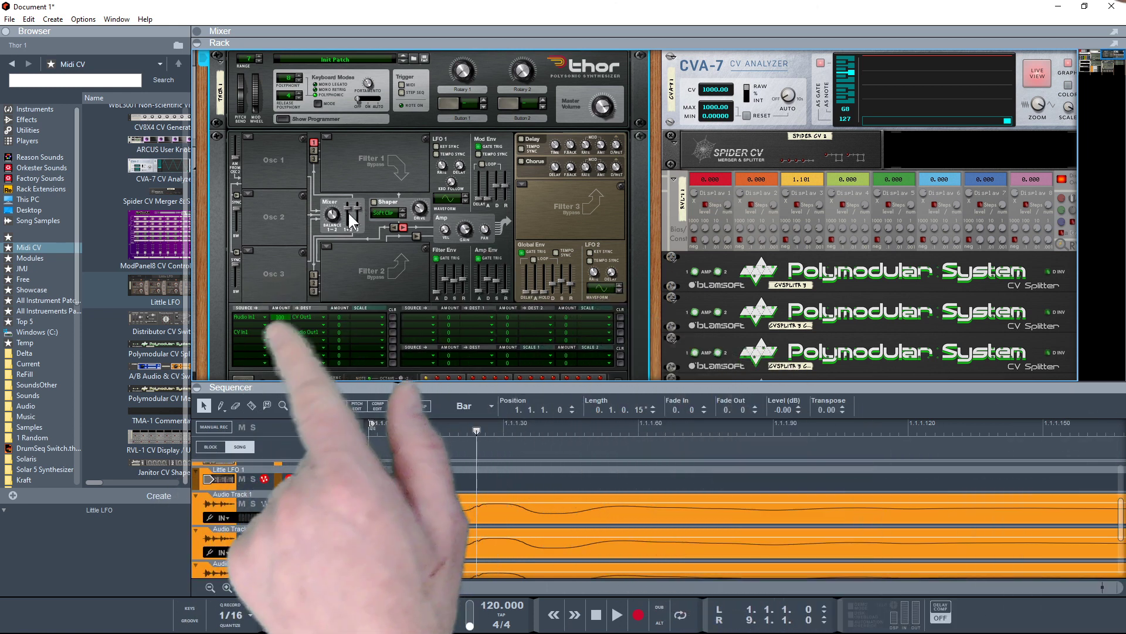
mouse_move(351, 221)
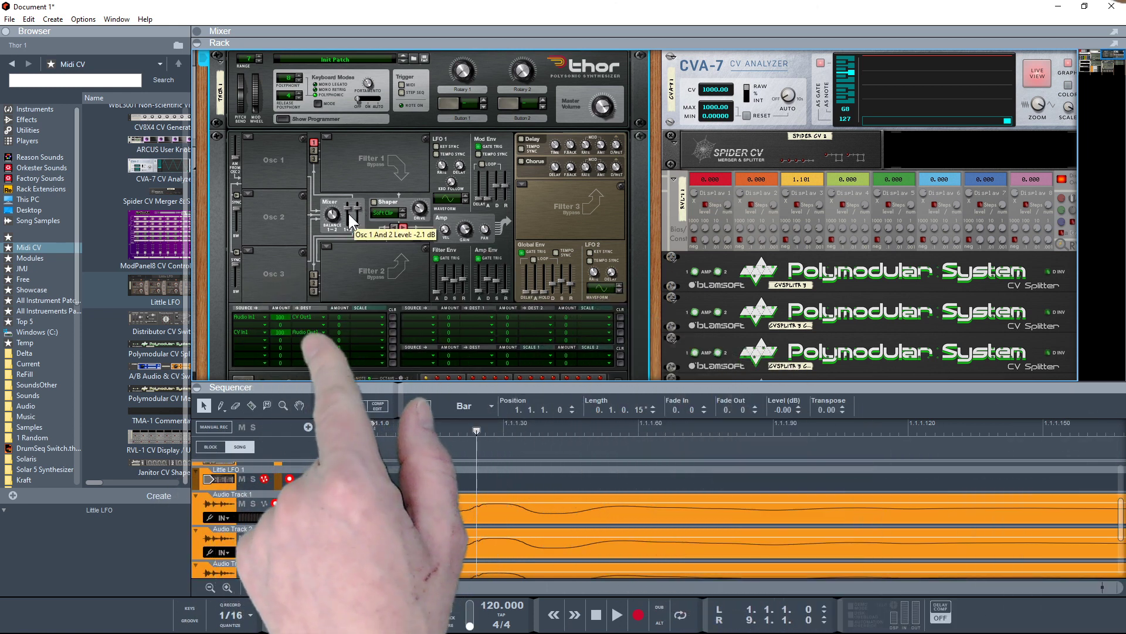
scroll(351, 221, down, 5)
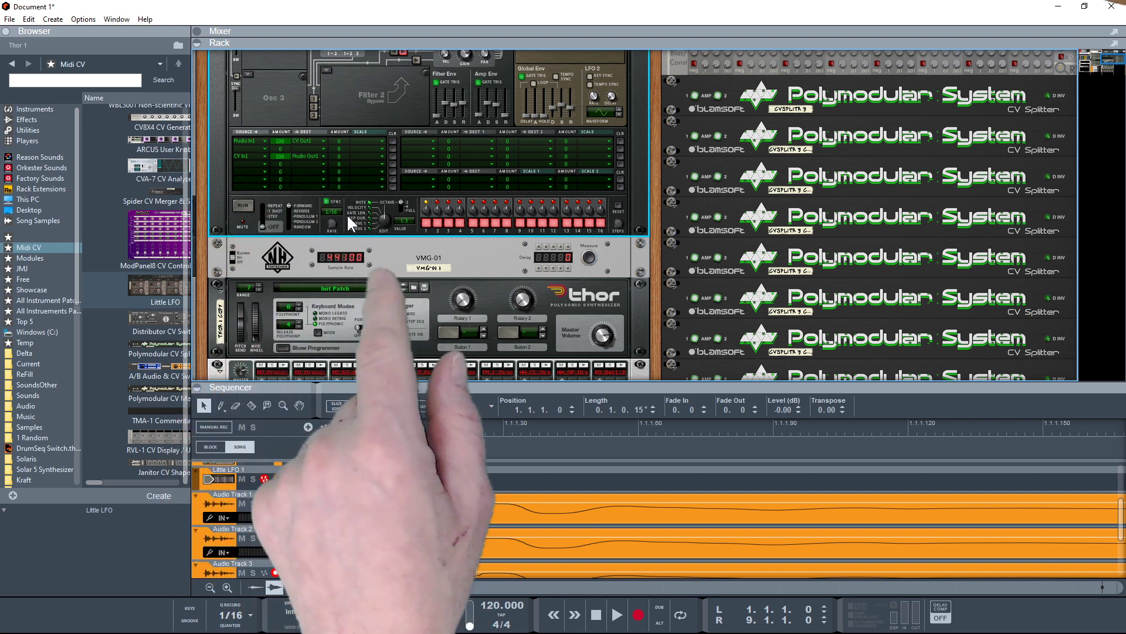
scroll(347, 214, up, 3)
click(281, 119)
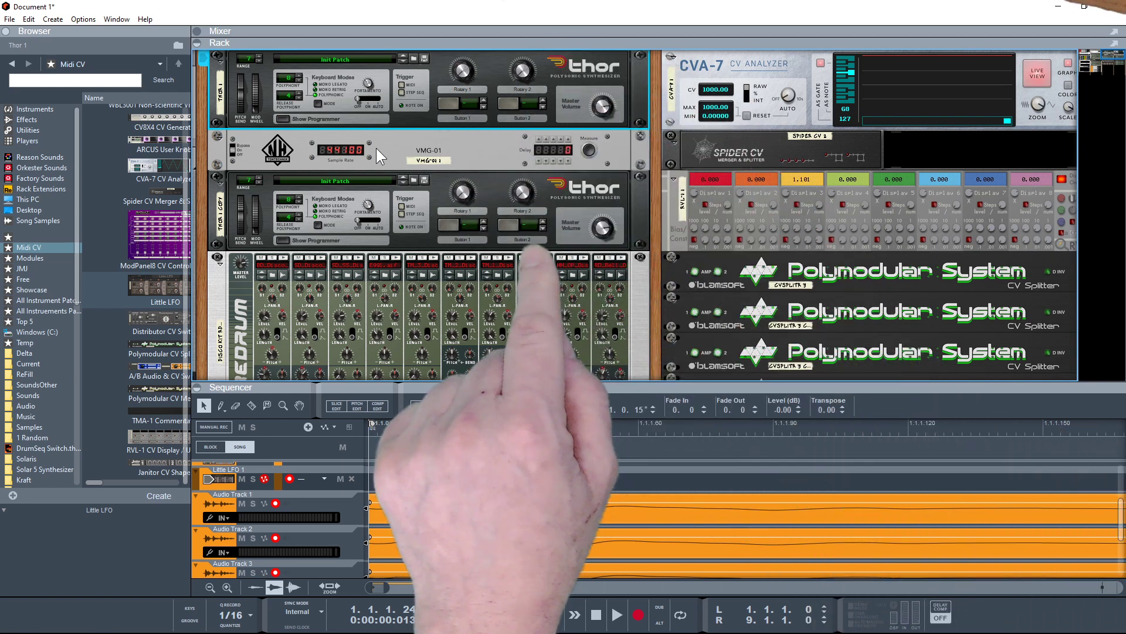
Cable Thor 1's CV 1 modulation output to Thor 1 copy's CV 1 modulation input
key(Tab)
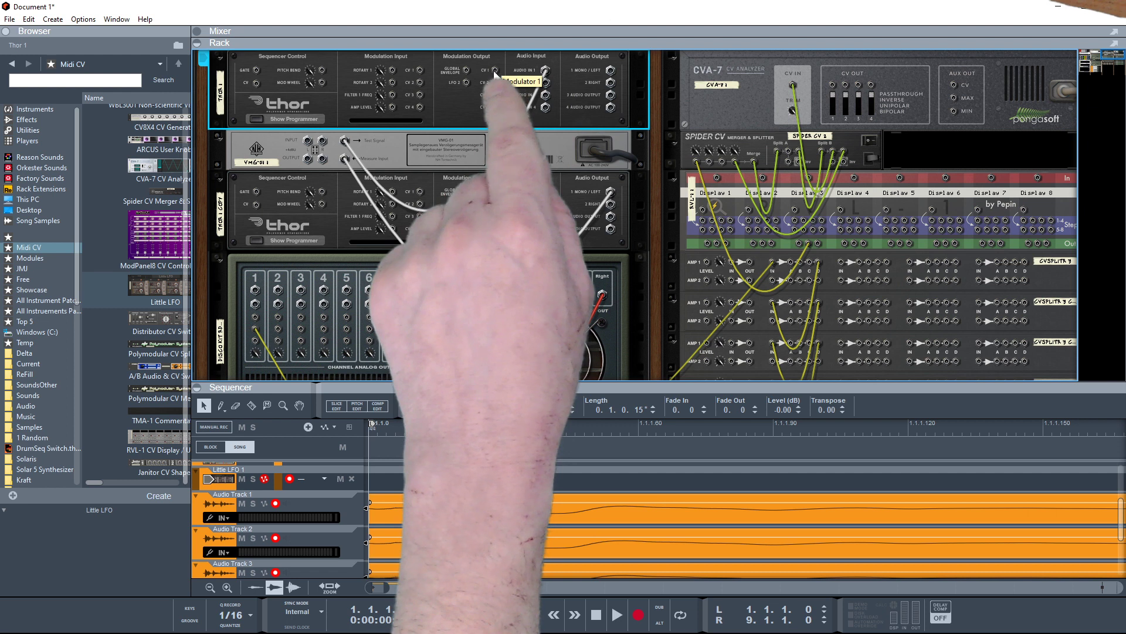
drag(493, 70, 420, 191)
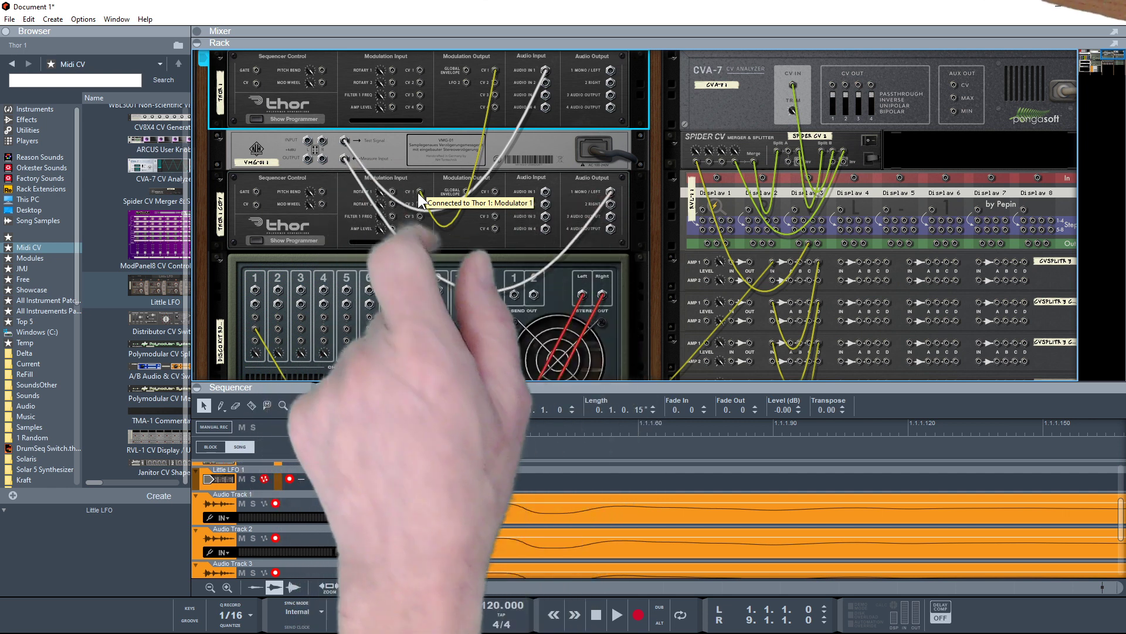
key(Tab)
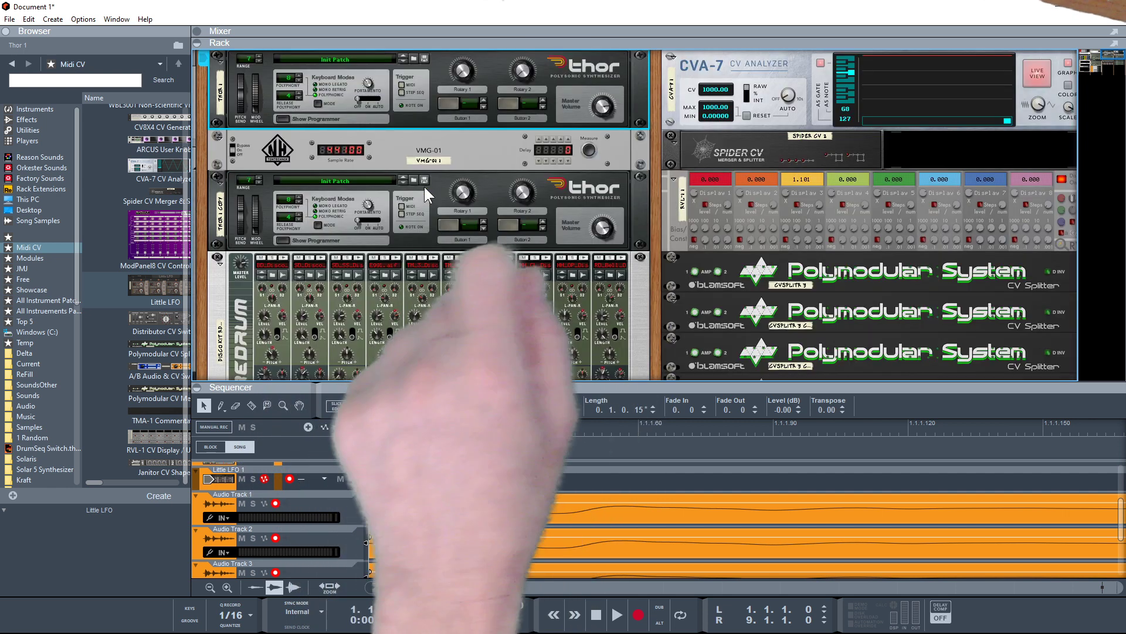
Measure the delay of the direct CV connection between the two Thors several times with VMG-01
click(588, 149)
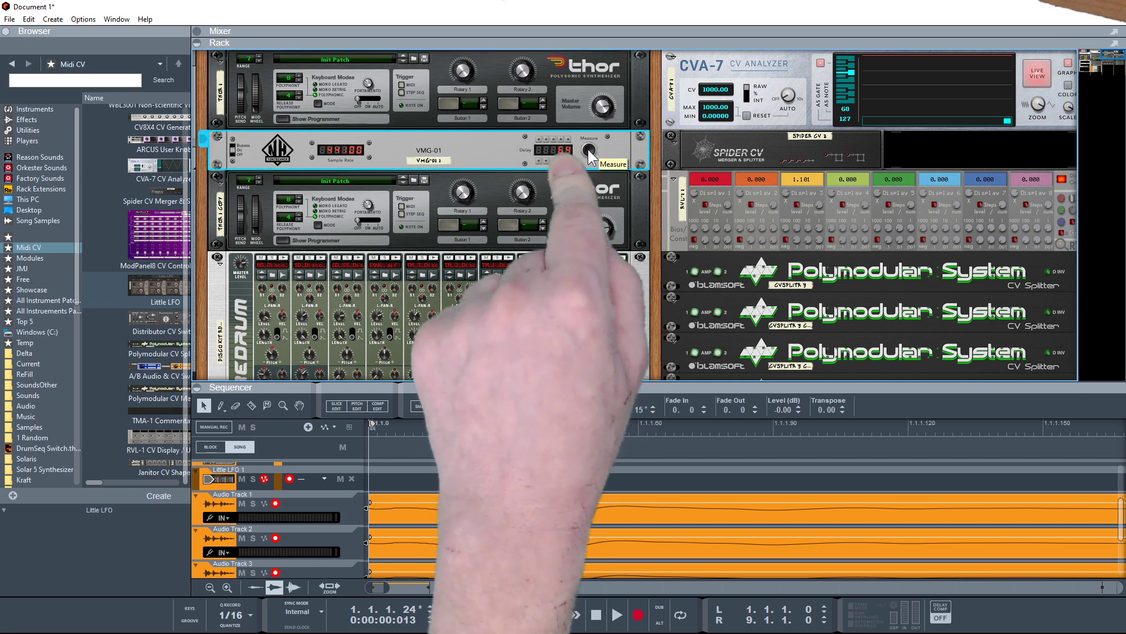
click(586, 149)
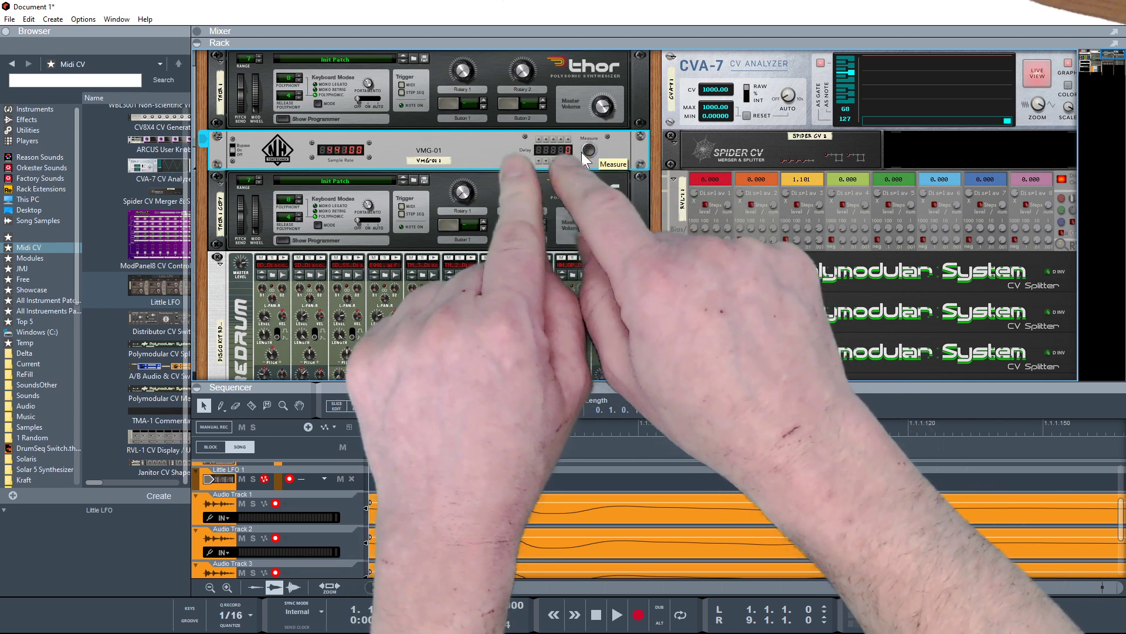
click(587, 150)
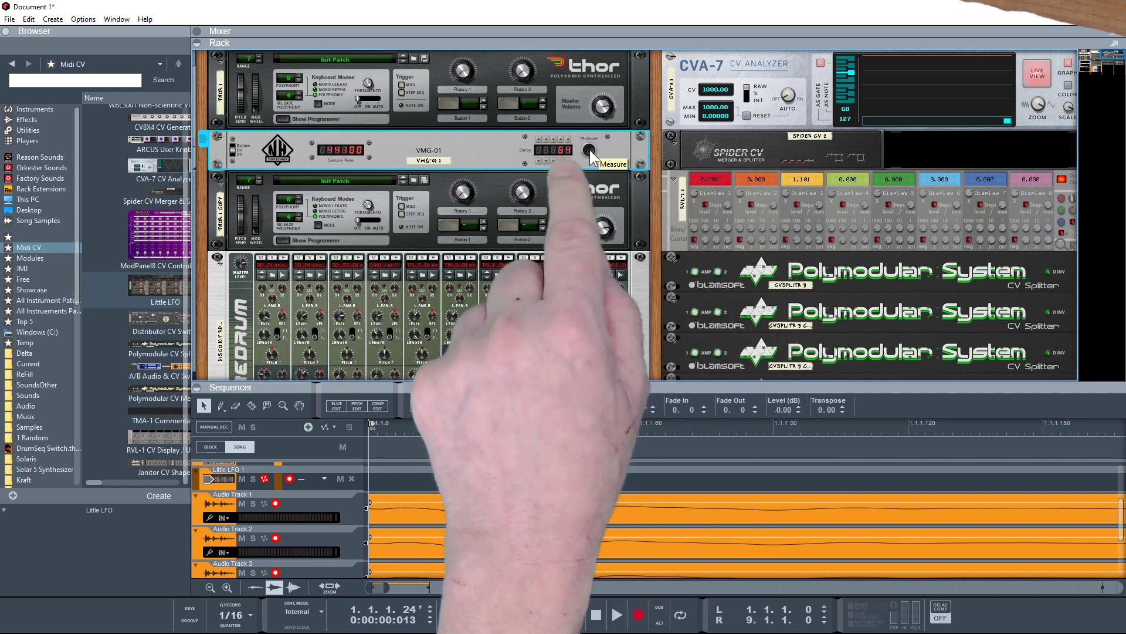
click(590, 150)
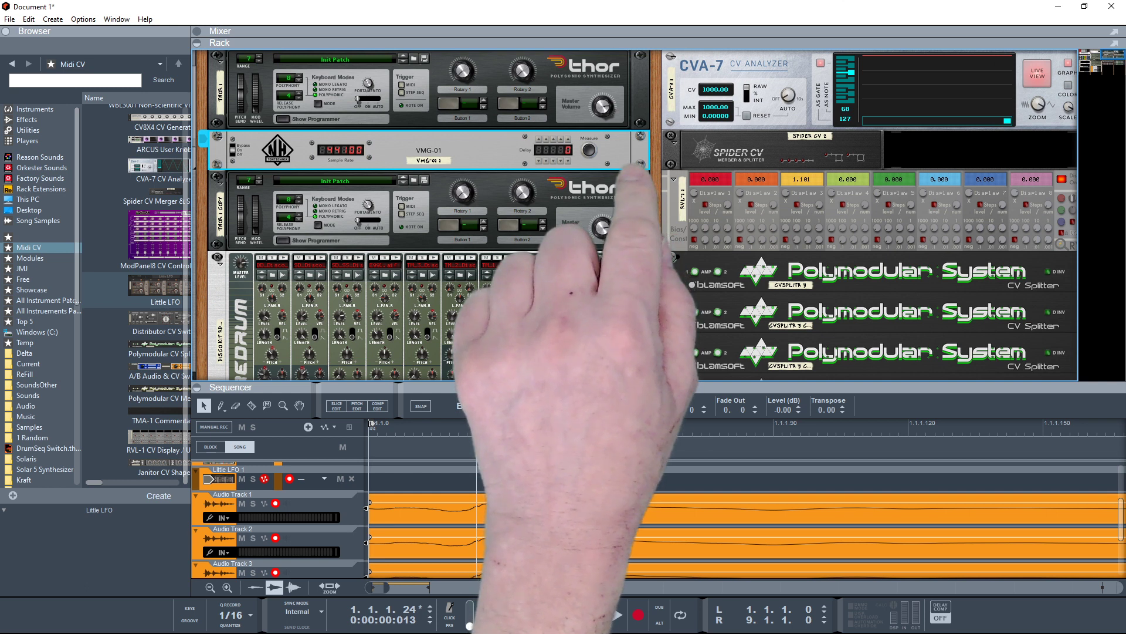
Set the ASIO driver's buffer size to 64 samples in the audio preferences, and measure the delay again with VMG-01
drag(115, 158, 395, 57)
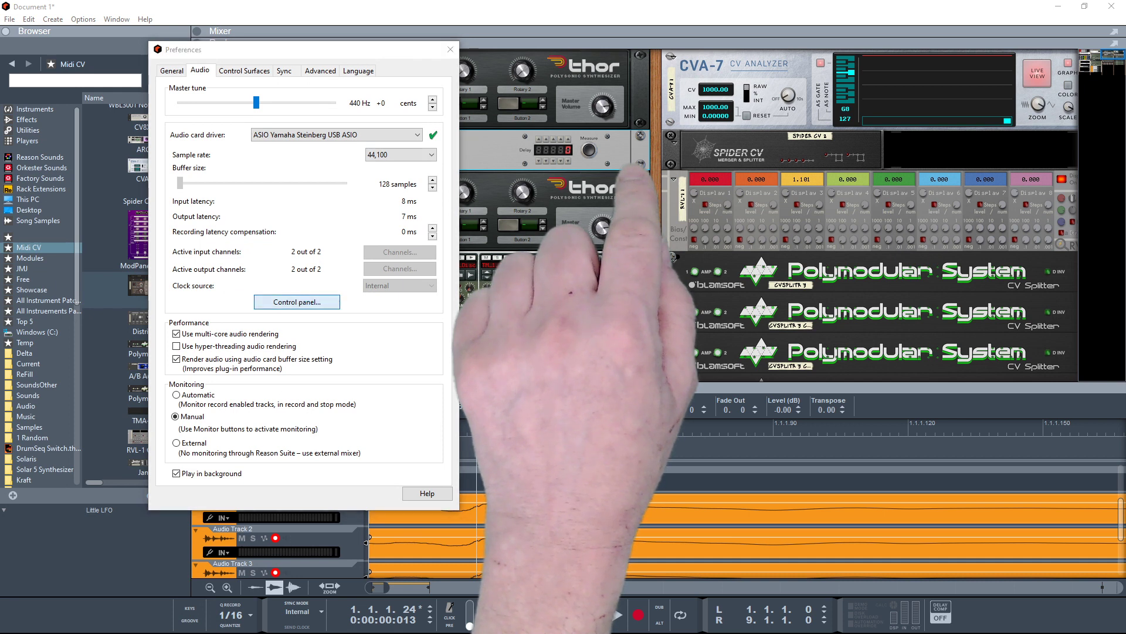
click(297, 302)
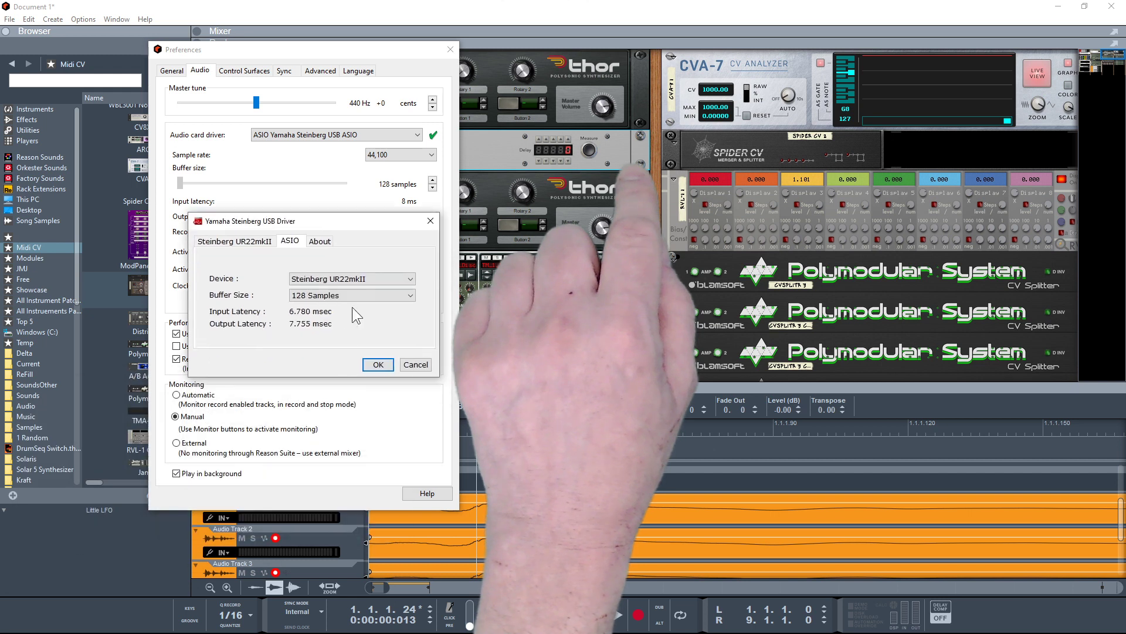
click(352, 295)
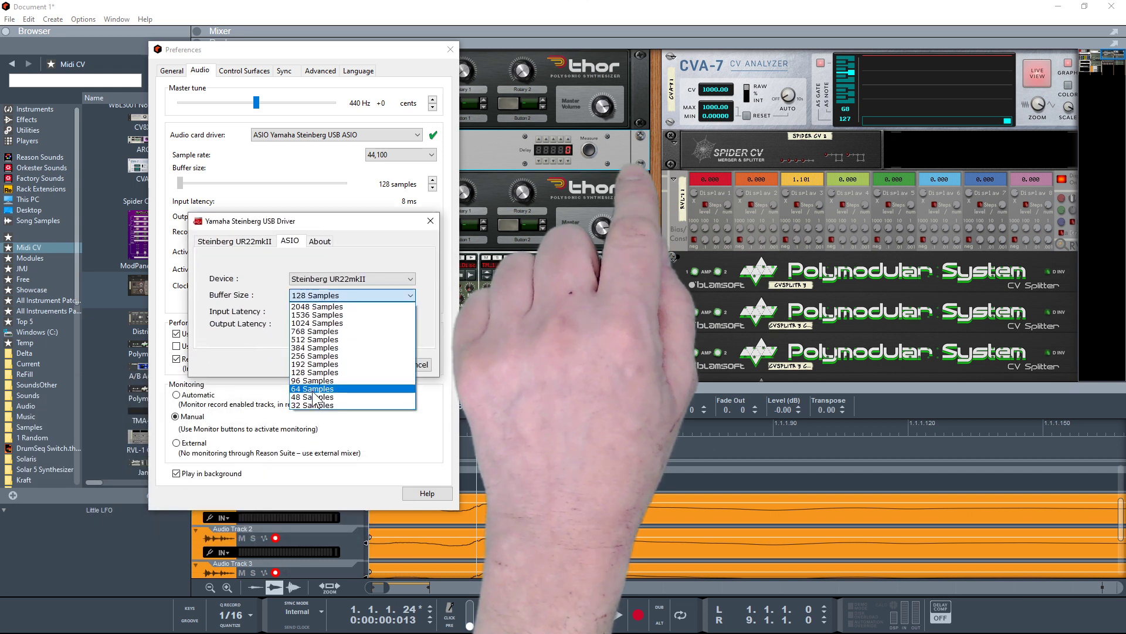
click(356, 390)
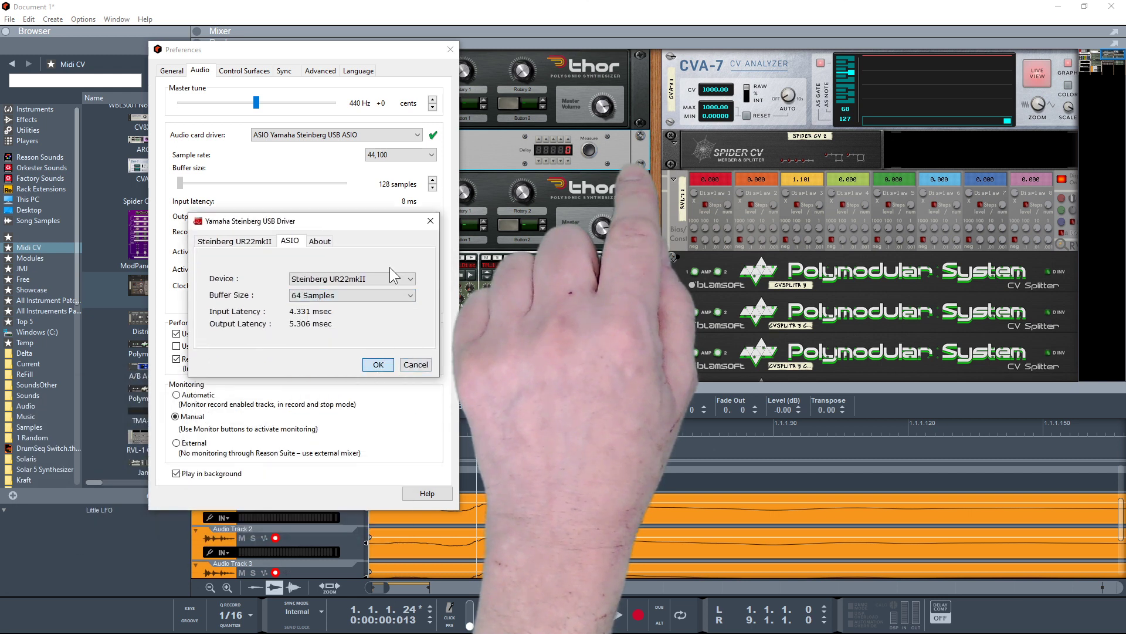
click(379, 364)
drag(255, 58, 0, 61)
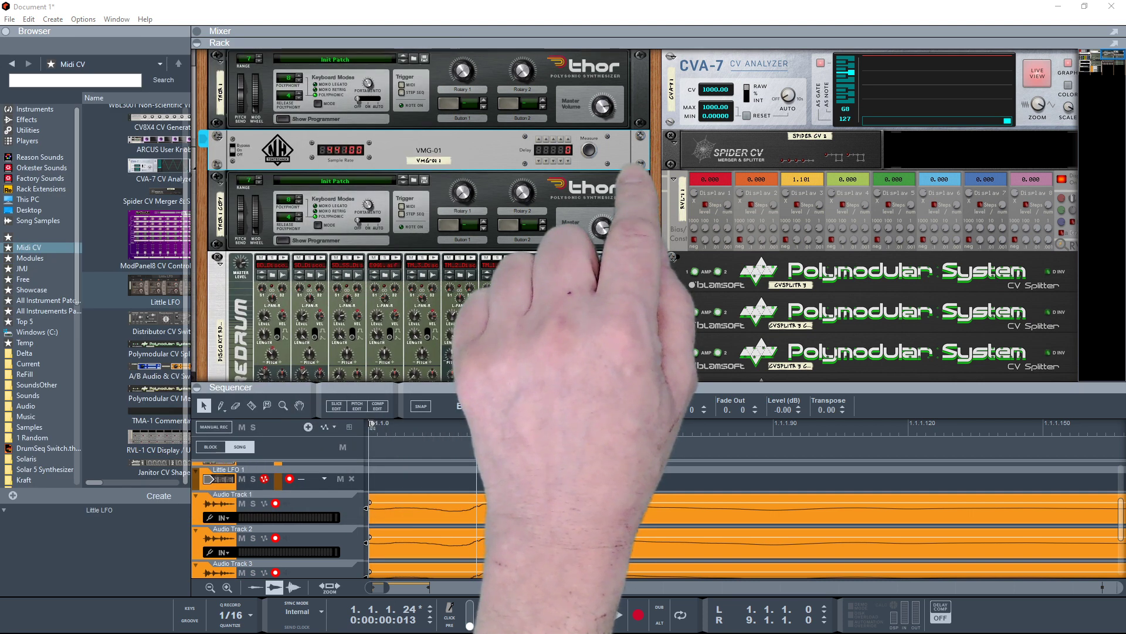
click(590, 152)
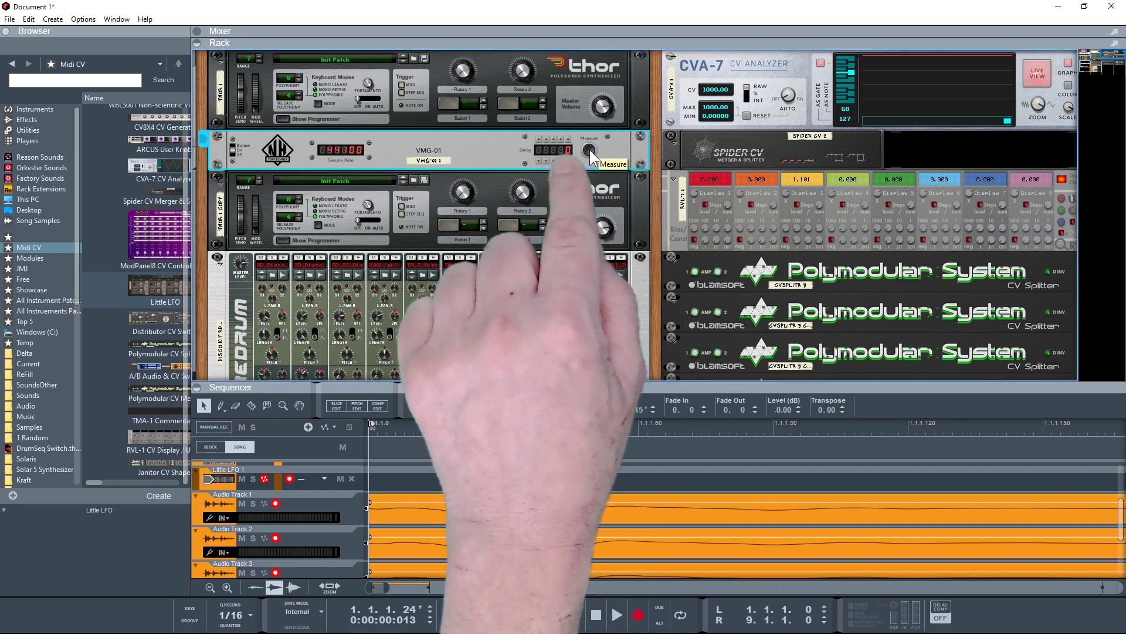
Route Thor 1's CV 1 output through the chained CV splitters into Thor 1 copy's CV 1 input, and measure the delay
key(Tab)
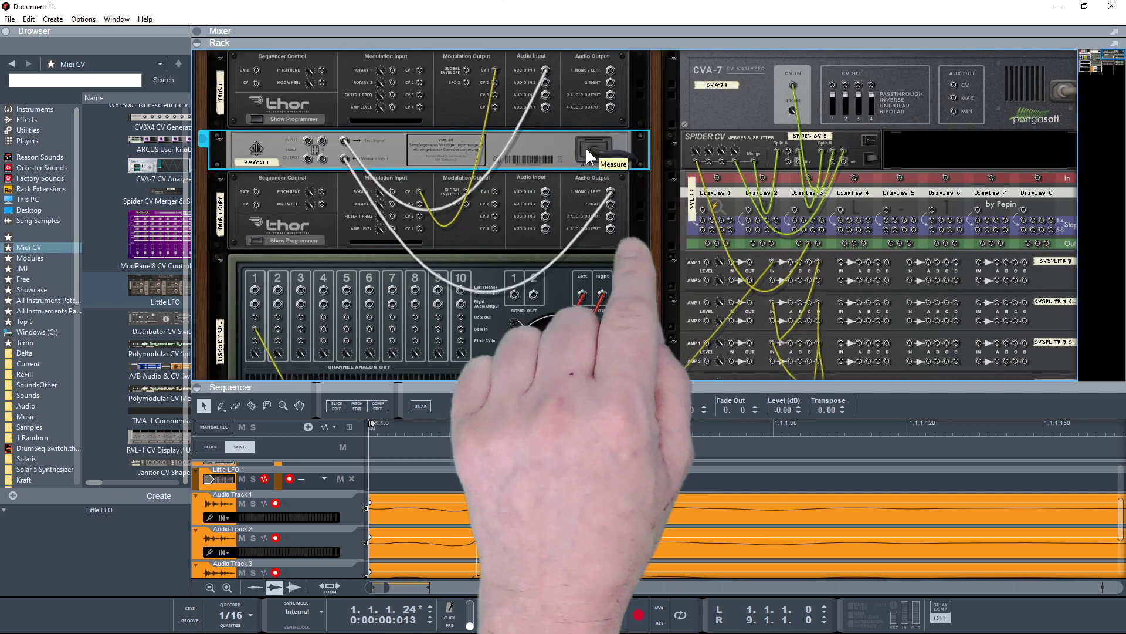
mouse_move(419, 189)
mouse_down()
mouse_move(677, 275)
mouse_move(765, 291)
mouse_move(841, 262)
mouse_move(645, 176)
mouse_move(556, 166)
mouse_move(420, 192)
mouse_up()
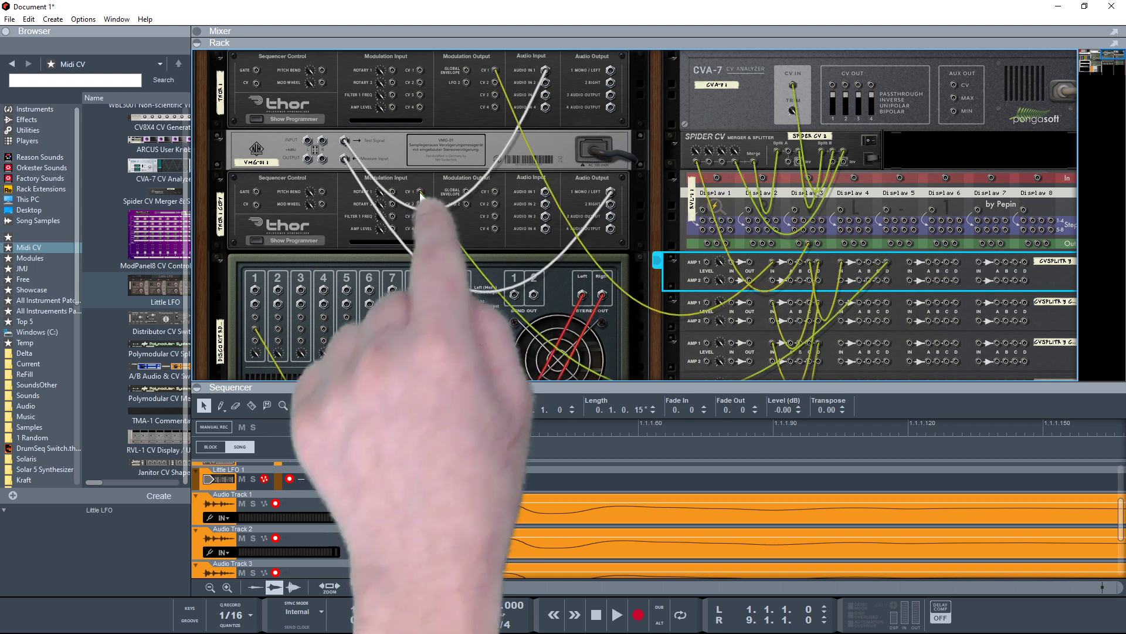
click(459, 149)
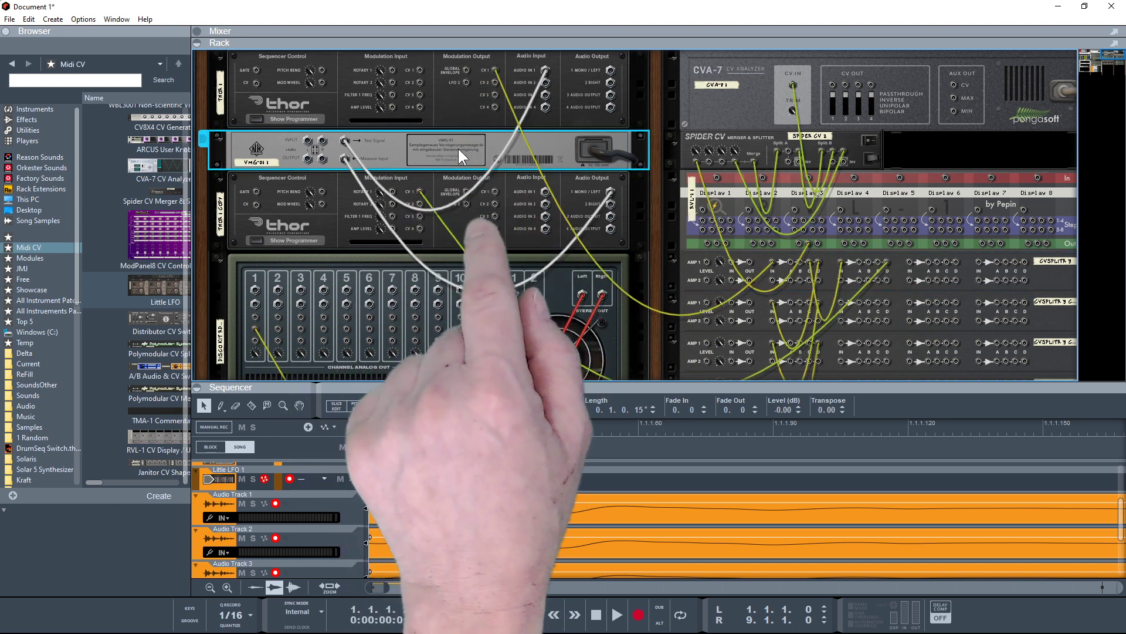
key(Tab)
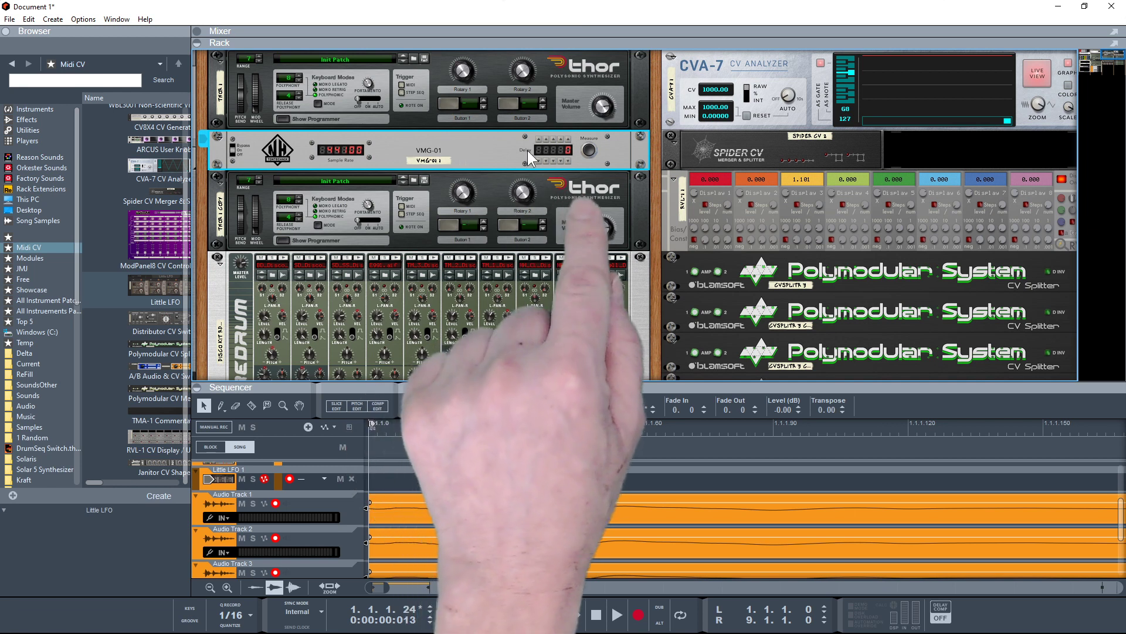
click(589, 150)
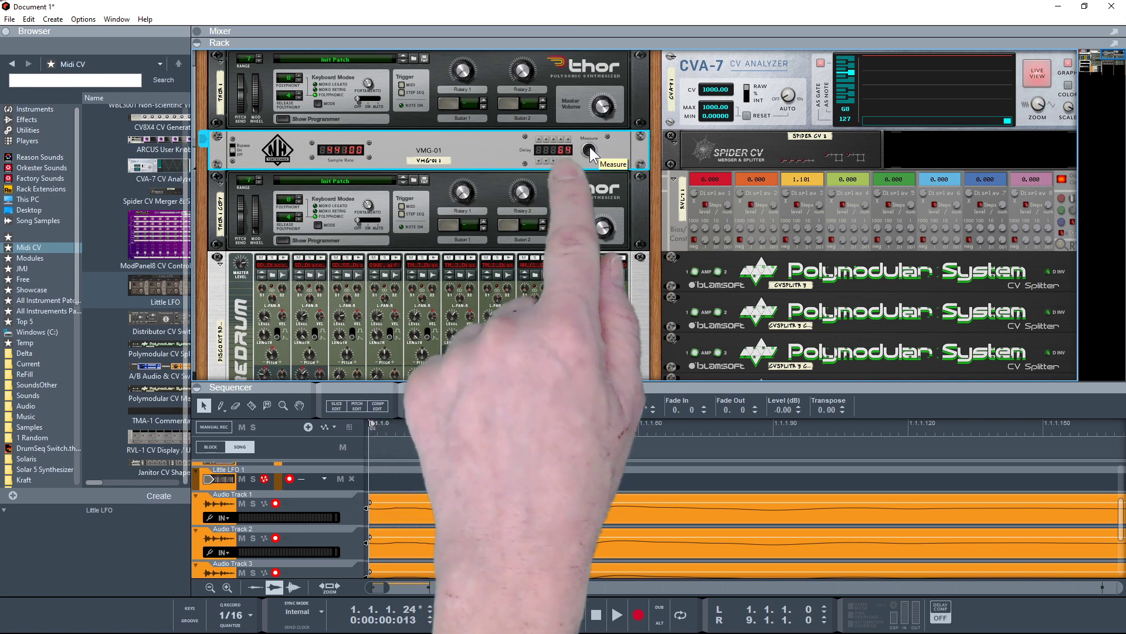
Move the cable feeding Thor 1 copy's CV 1 input to an output of the last chained CV splitter, and measure the delay with VMG-01
key(Tab)
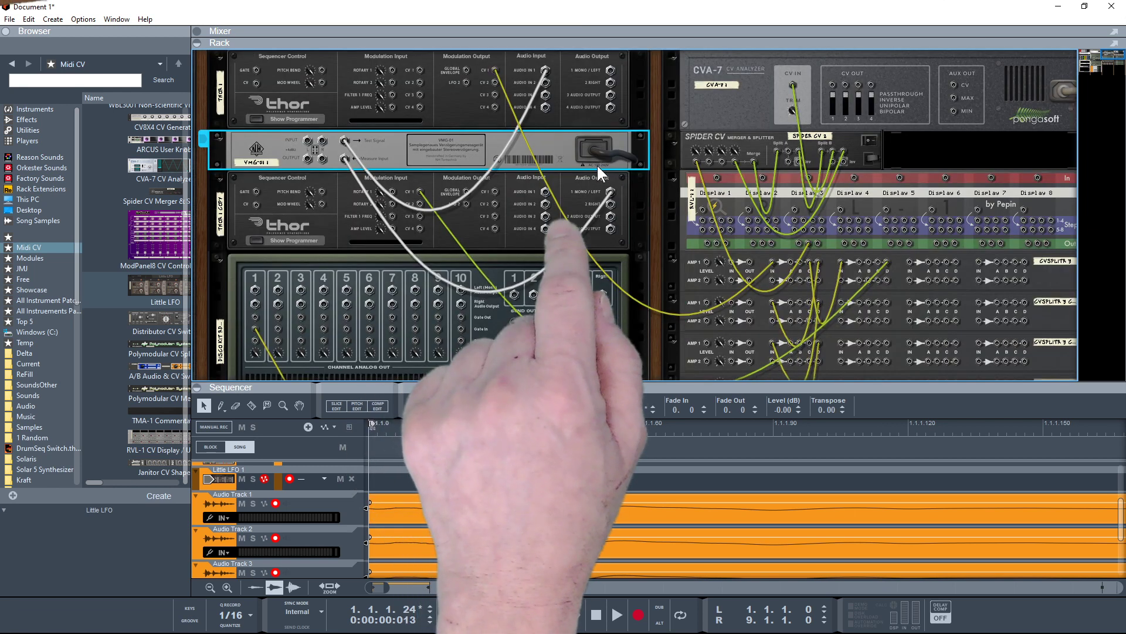
click(885, 258)
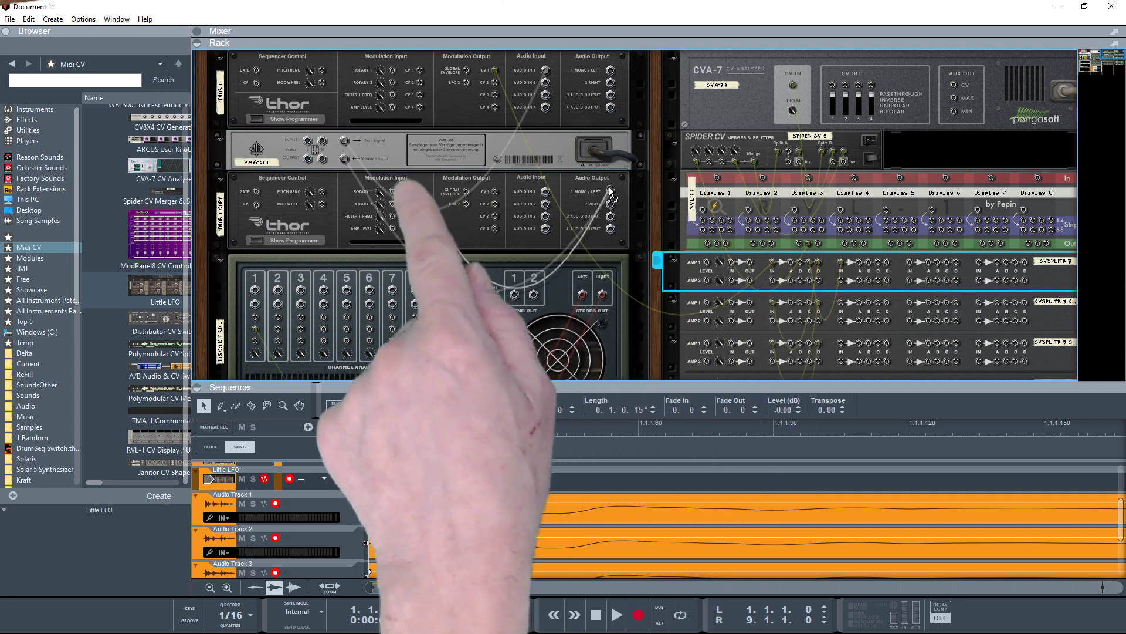
drag(610, 192, 787, 264)
scroll(798, 287, down, 6)
drag(804, 371, 799, 274)
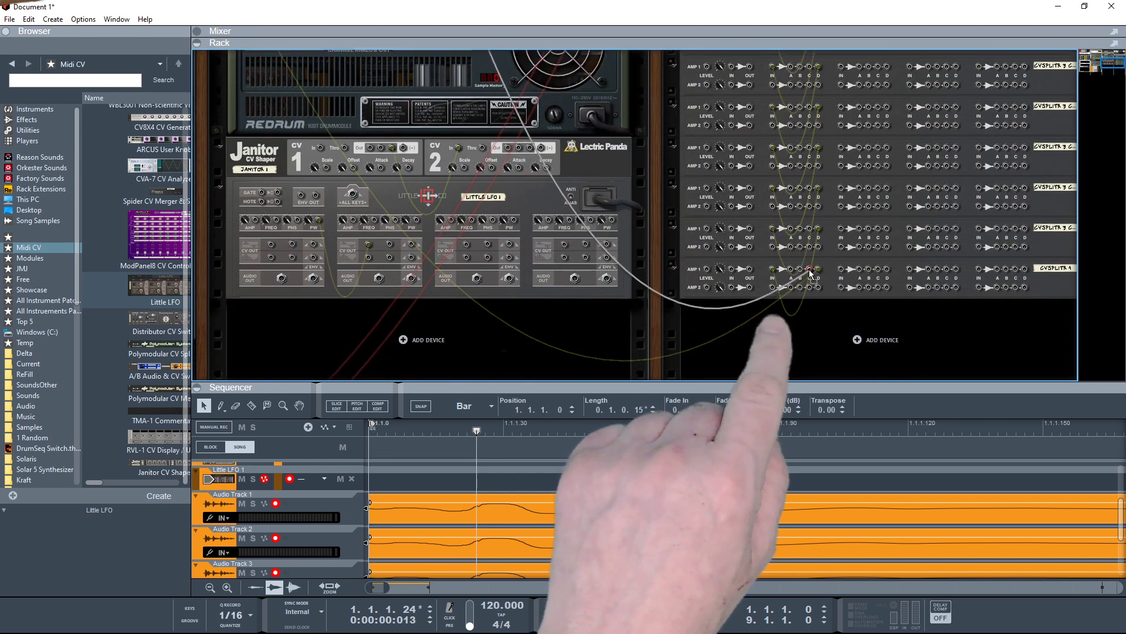
scroll(798, 270, up, 5)
key(Tab)
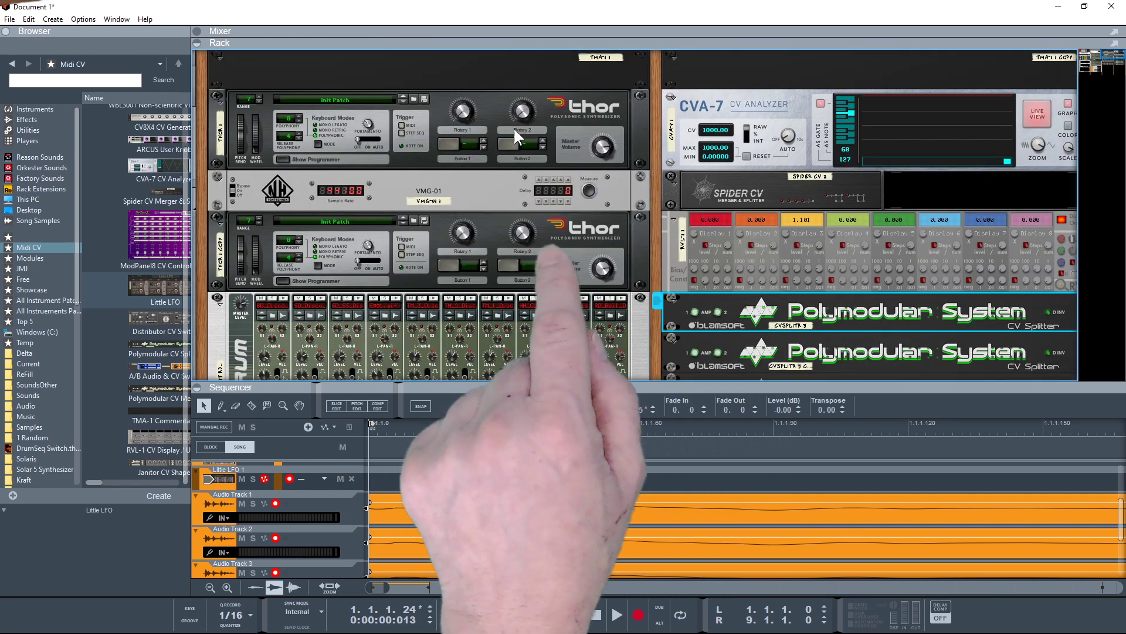
click(590, 192)
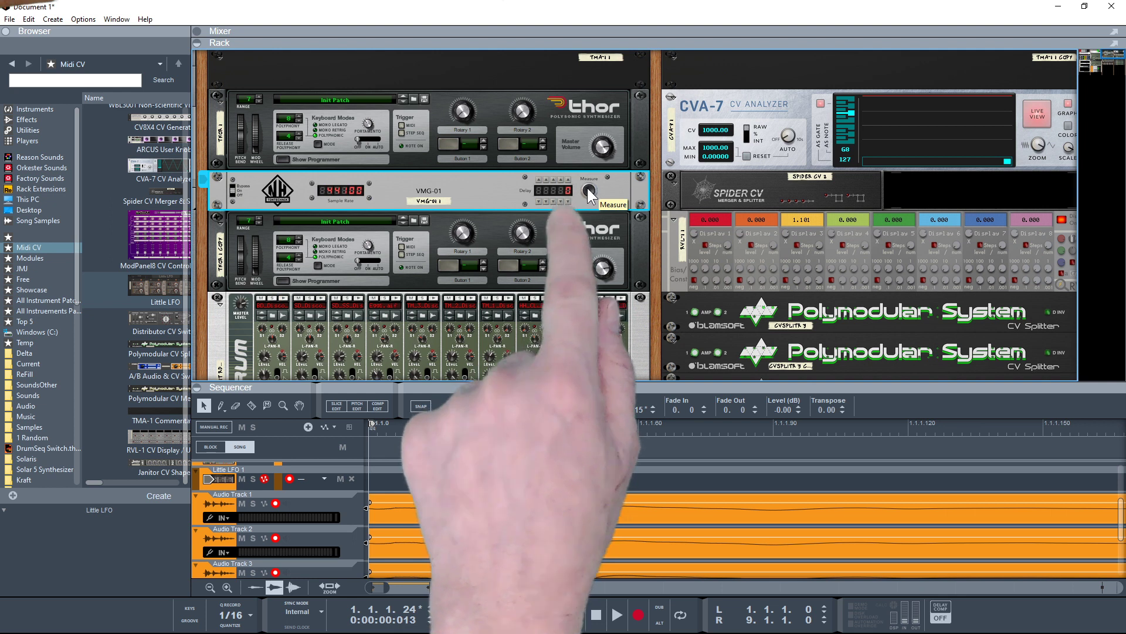
Disconnect the cable from Thor 1 copy's CV 1 modulation input, and measure the delay without a CV connection
key(Tab)
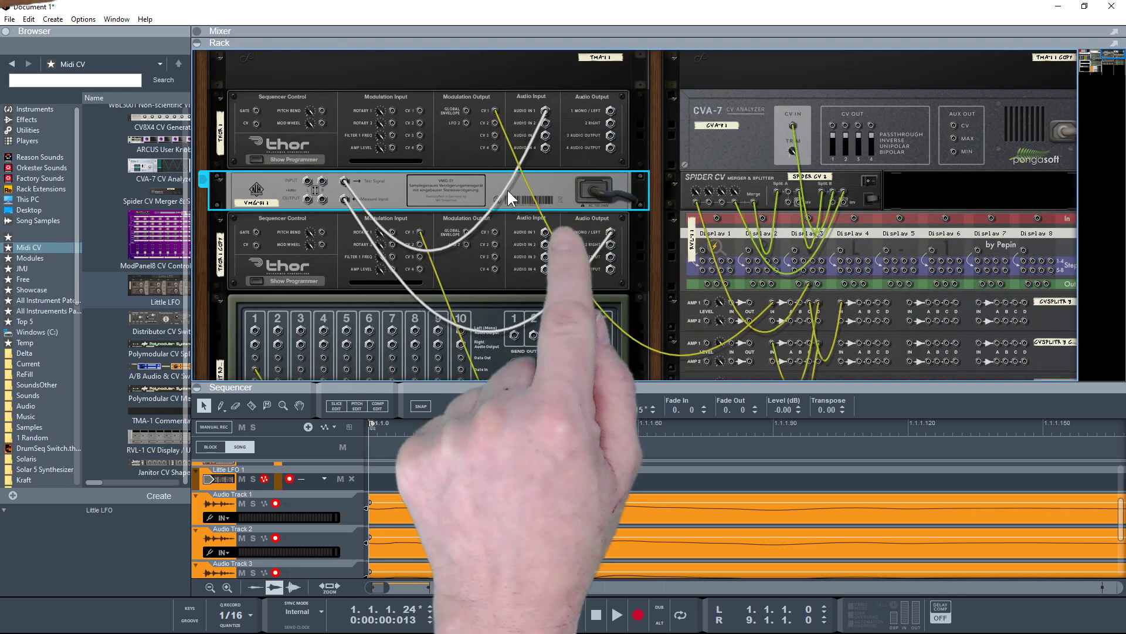
click(419, 231)
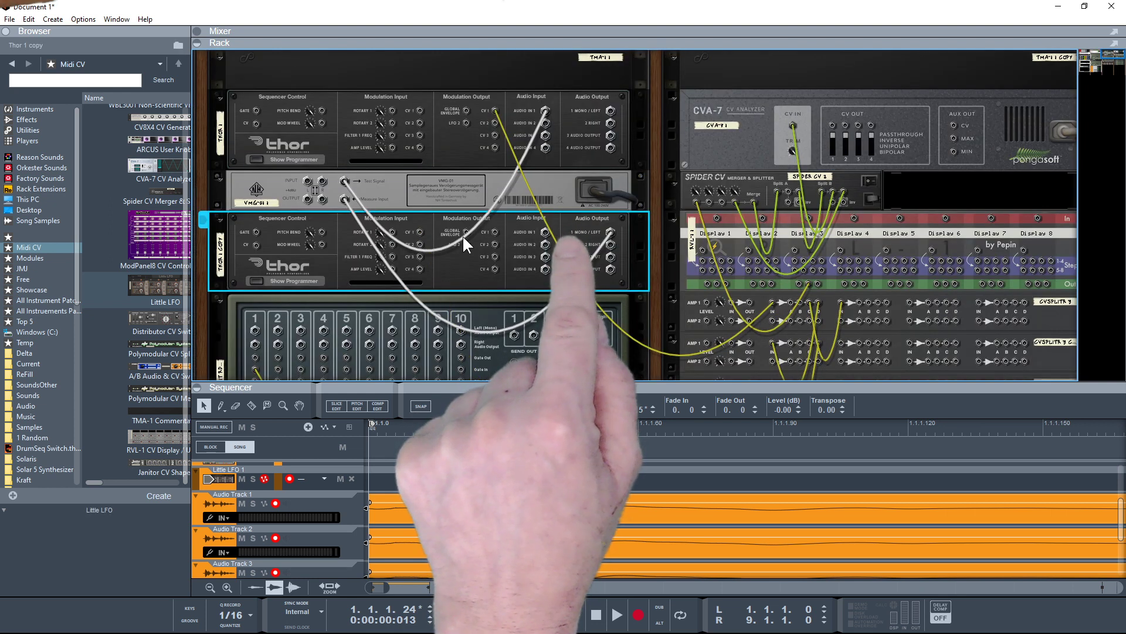
key(Tab)
click(587, 191)
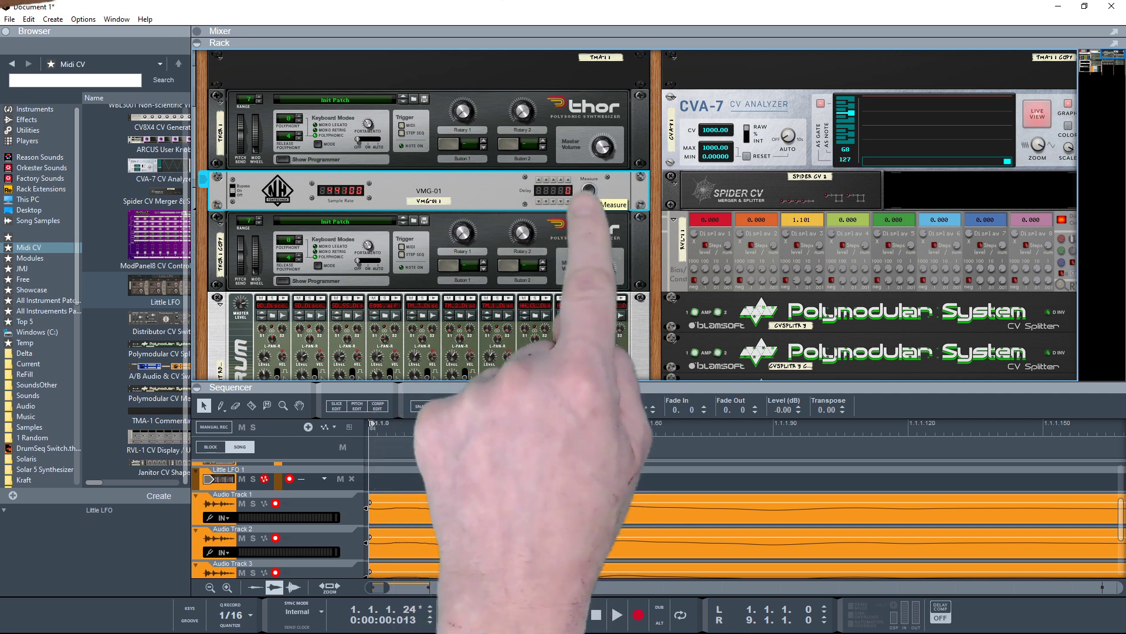
Reconnect Thor 1 copy's CV 1 modulation input to an output of the first CV splitter, and measure the delay with VMG-01
key(Tab)
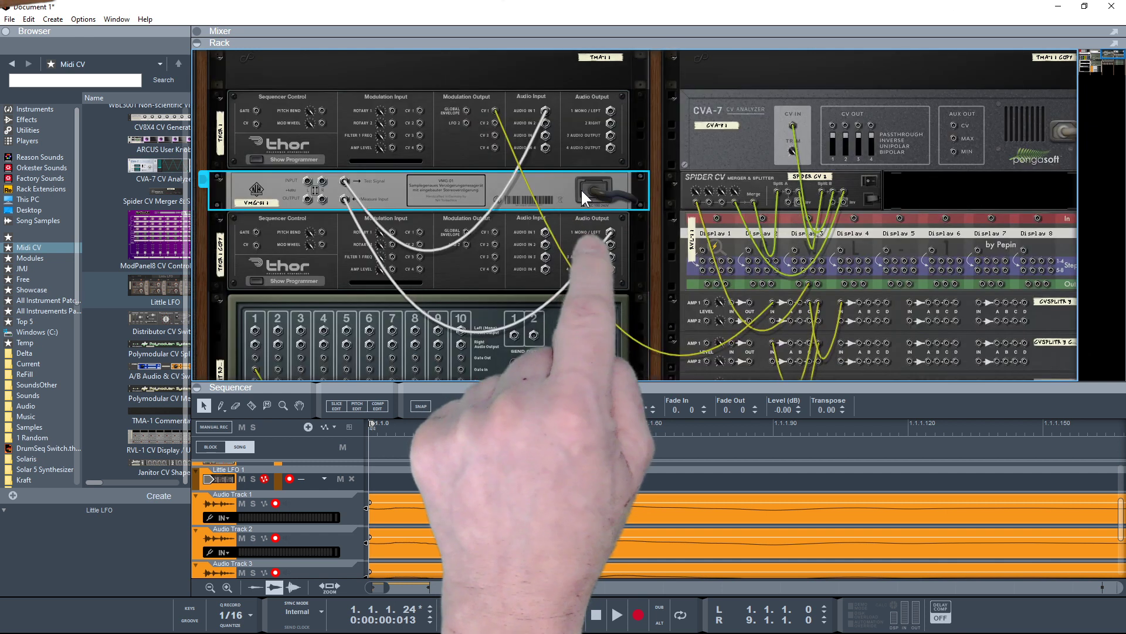
drag(420, 233, 812, 359)
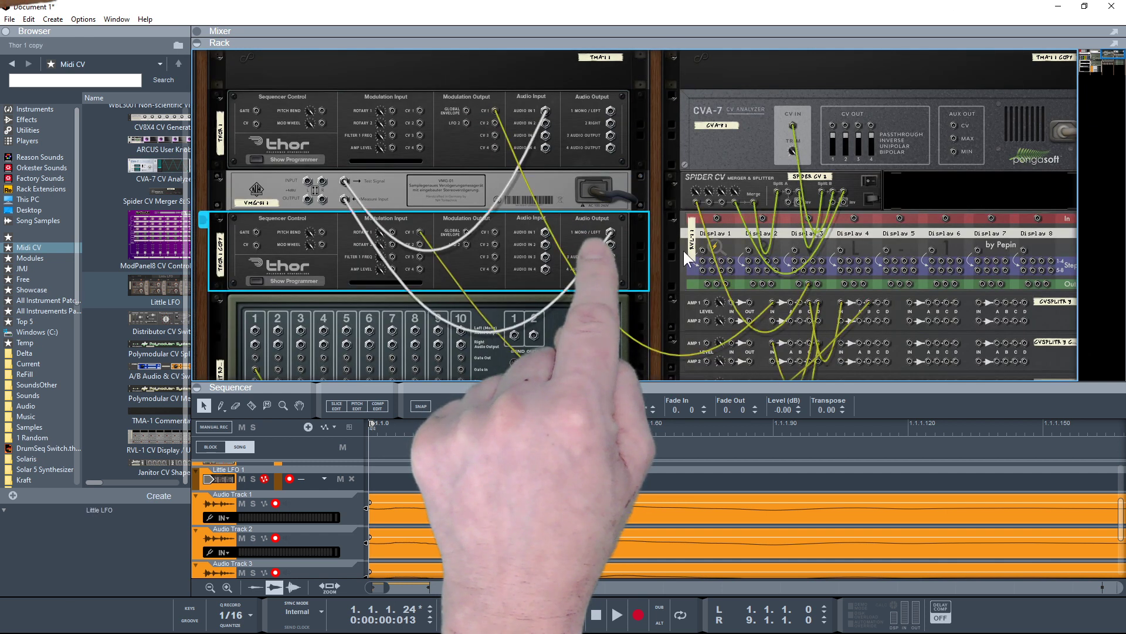
key(Tab)
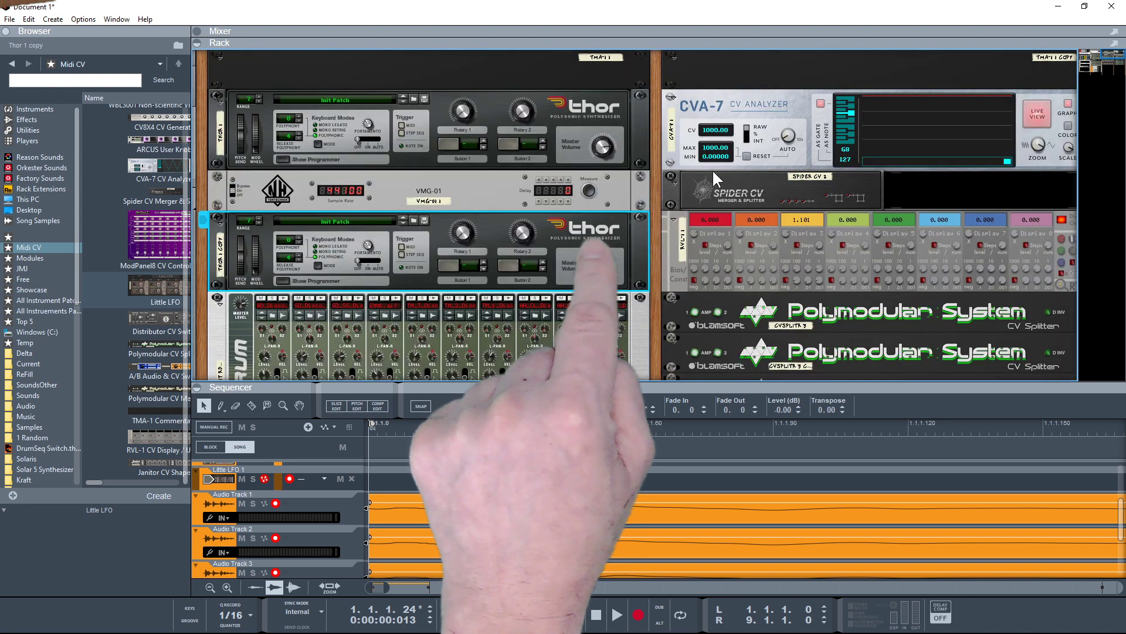
click(582, 190)
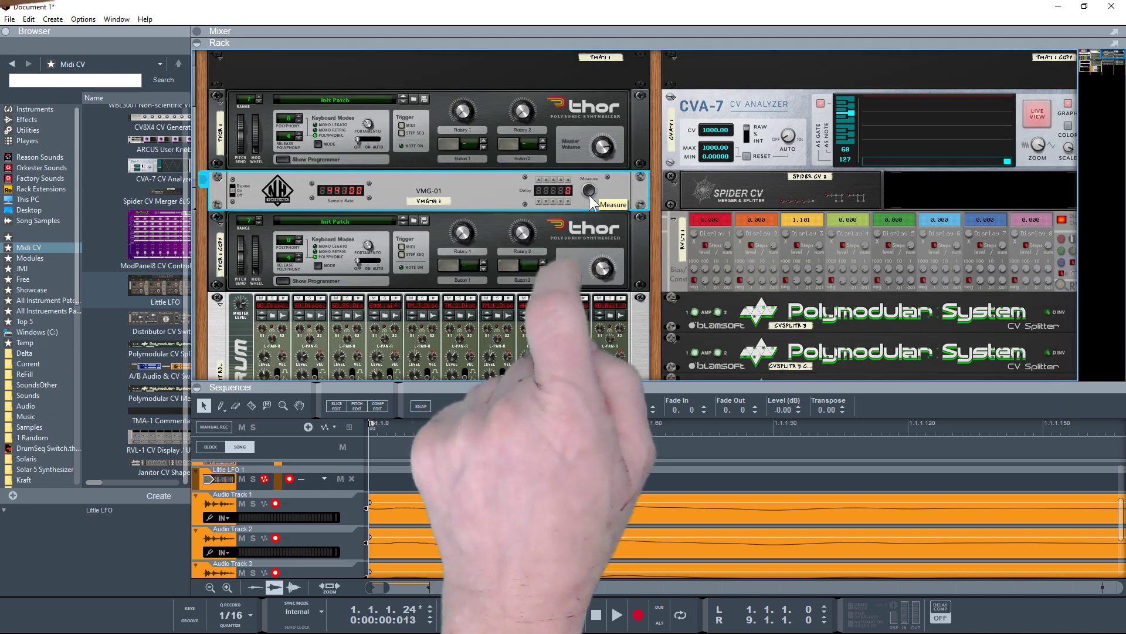
drag(656, 213, 792, 233)
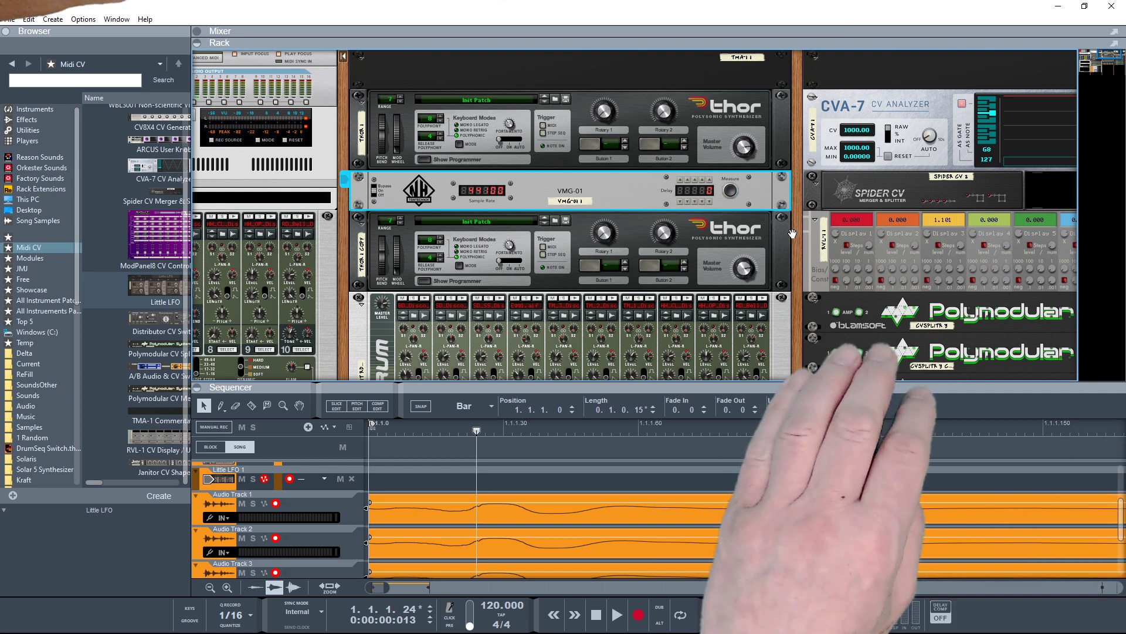
key(Tab)
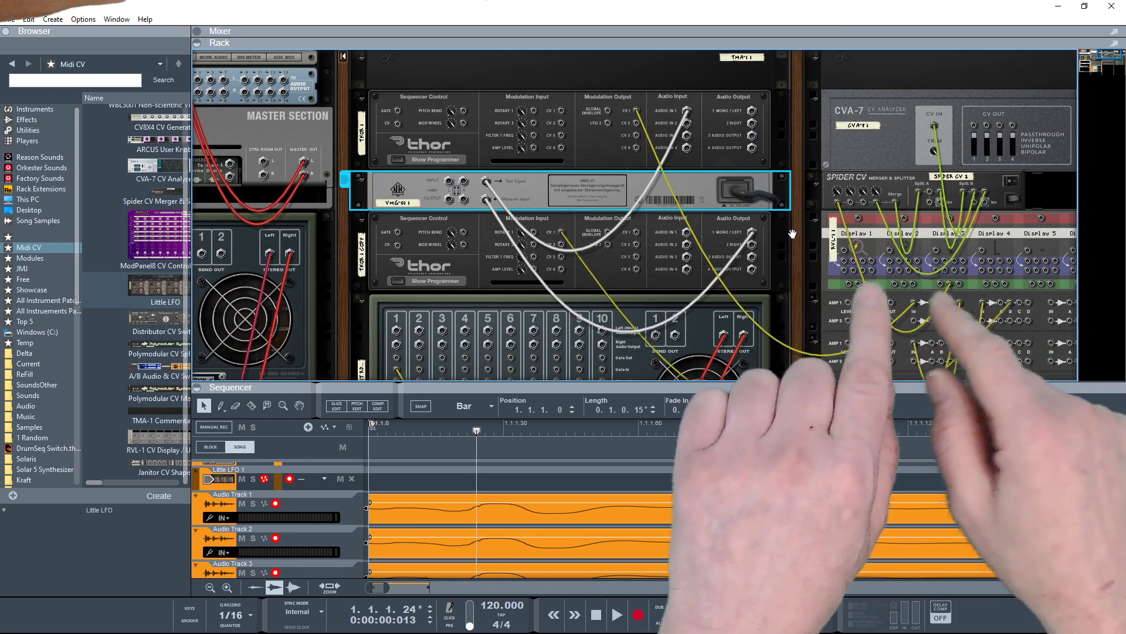